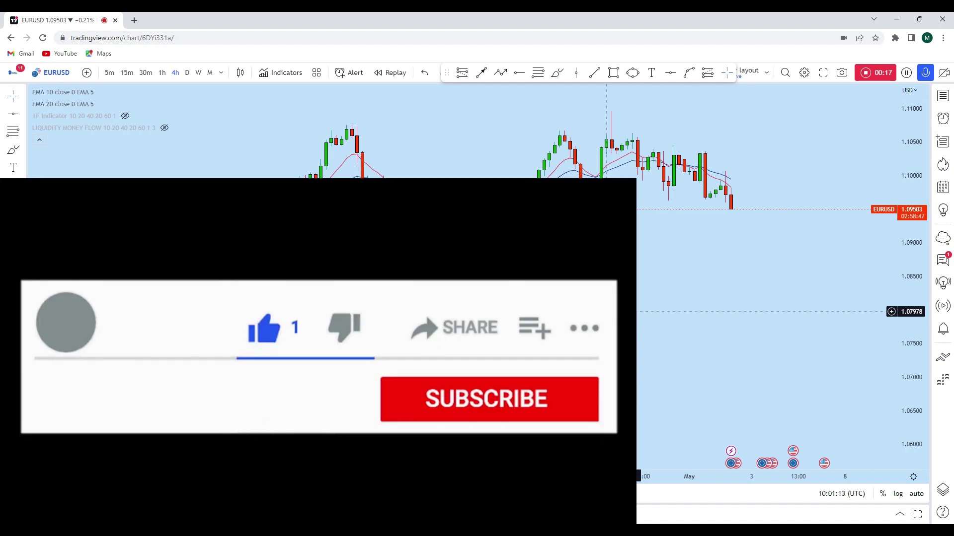
Step: Switch the EURUSD chart to the monthly timeframe and examine the price action from the 2022 low to the latest candle
click(210, 73)
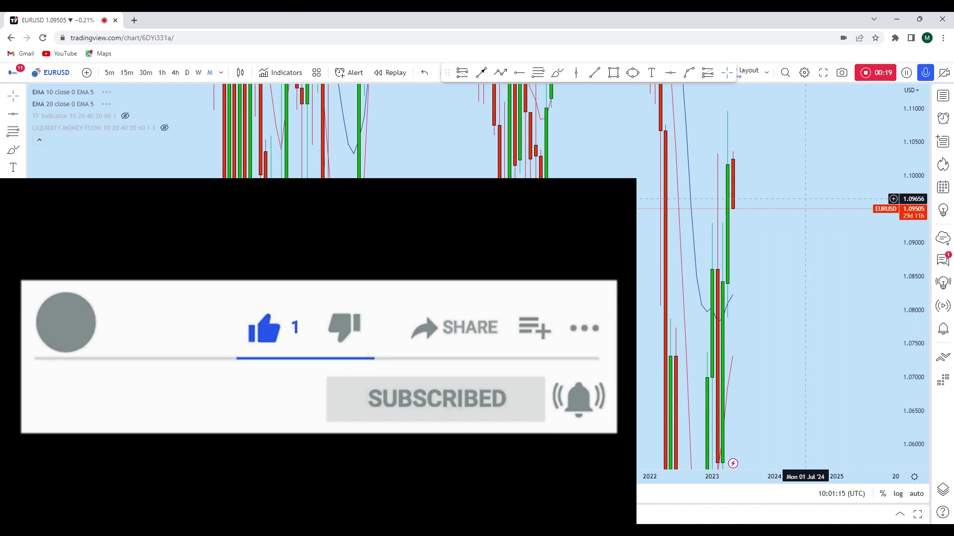
drag(919, 180, 919, 325)
scroll(798, 341, up, 3)
drag(728, 325, 786, 304)
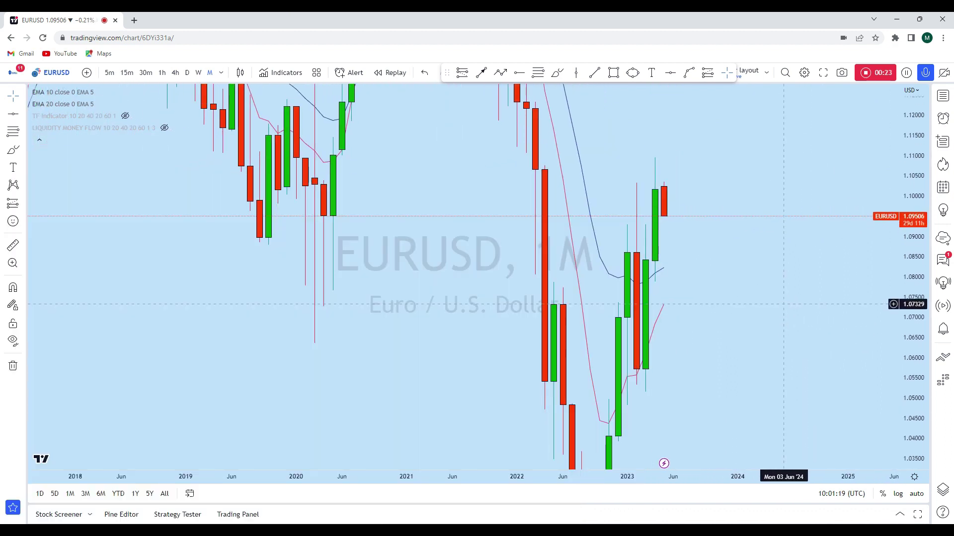
scroll(797, 169, up, 2)
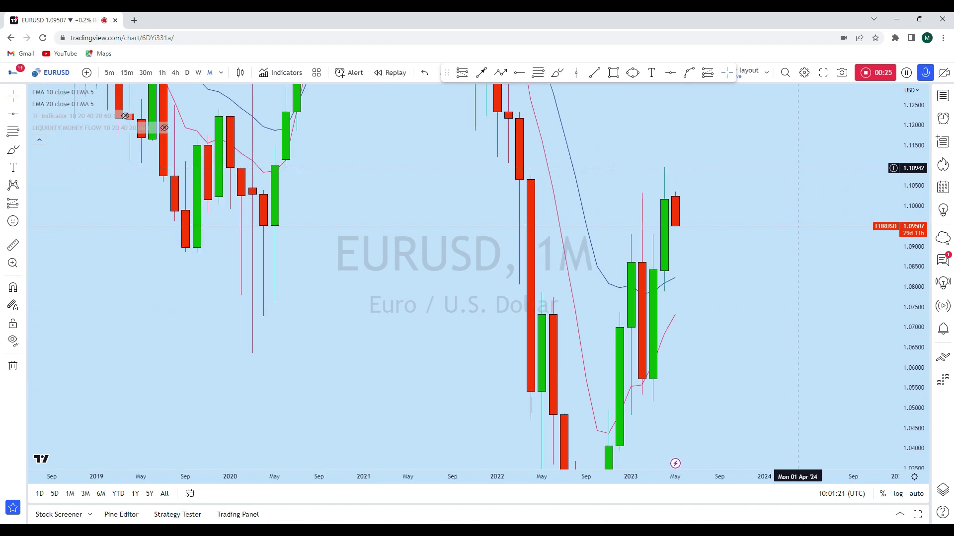
scroll(817, 363, down, 2)
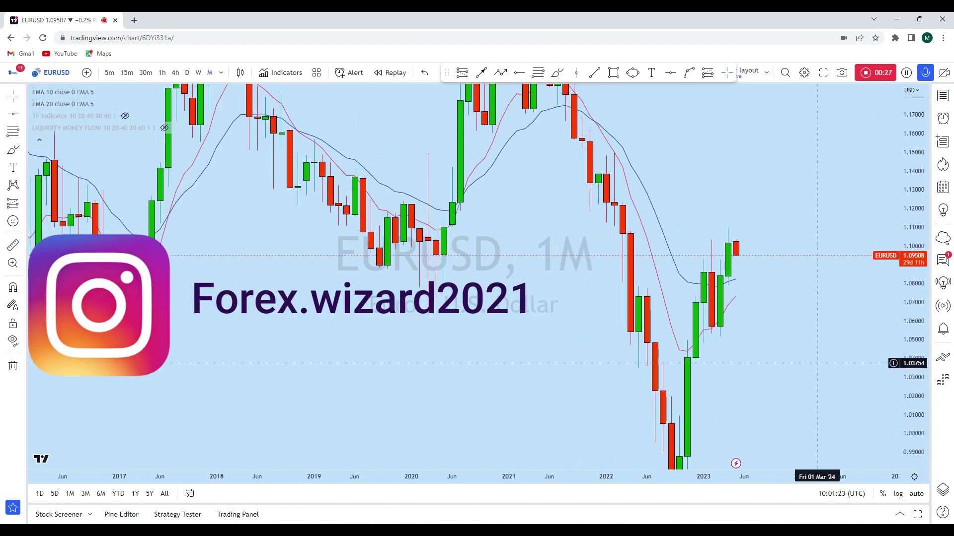
drag(817, 363, 793, 363)
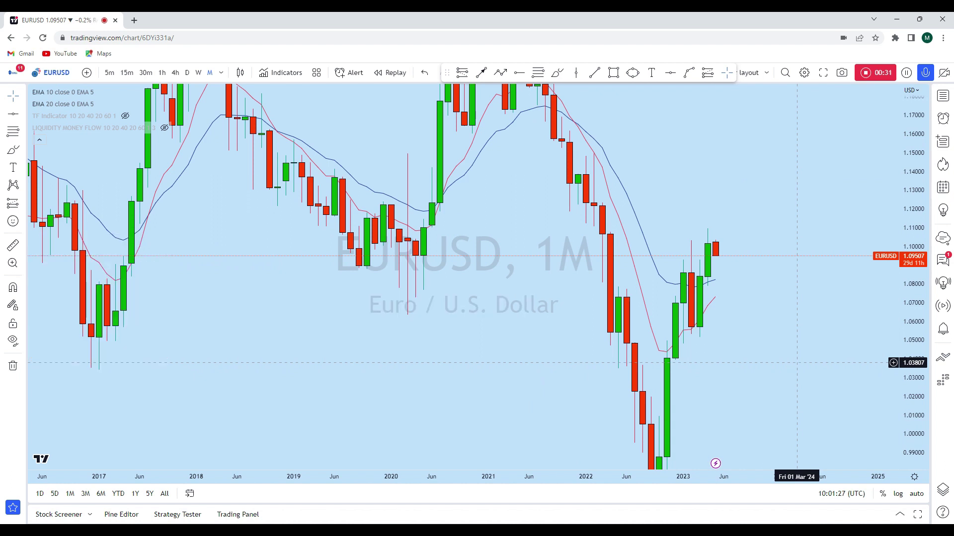
mouse_move(788, 363)
mouse_down()
mouse_move(760, 342)
mouse_move(753, 307)
mouse_up()
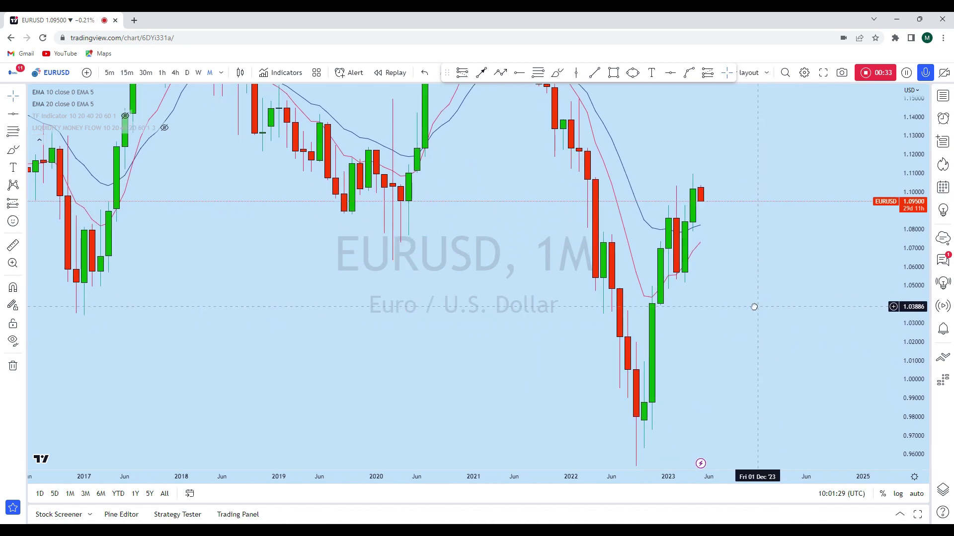
Step: Trace the monthly upswing from the late-2022 low through the pullback to the latest high with the brush, and undo the stroke
click(558, 74)
mouse_move(639, 429)
mouse_down()
mouse_move(660, 199)
mouse_move(685, 281)
mouse_move(692, 179)
mouse_up()
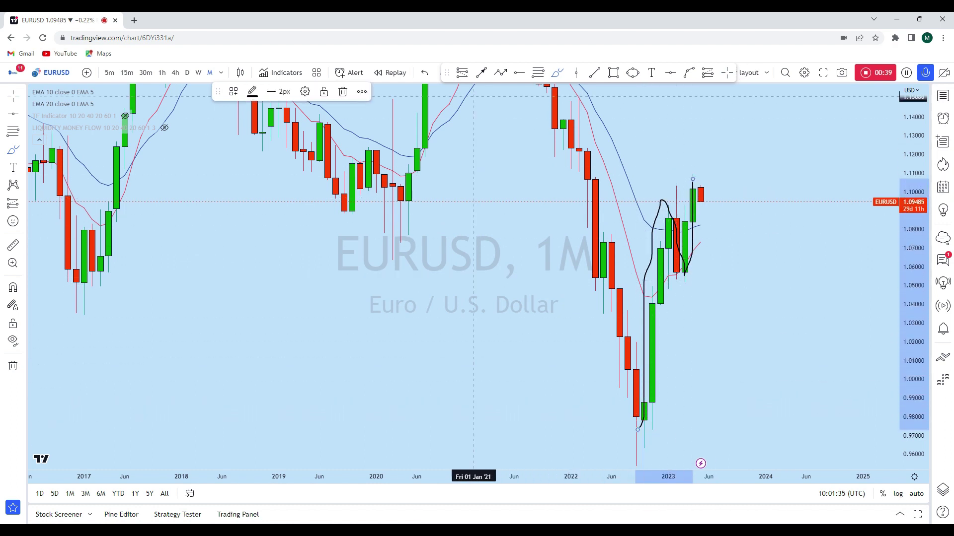
key(ctrl+z)
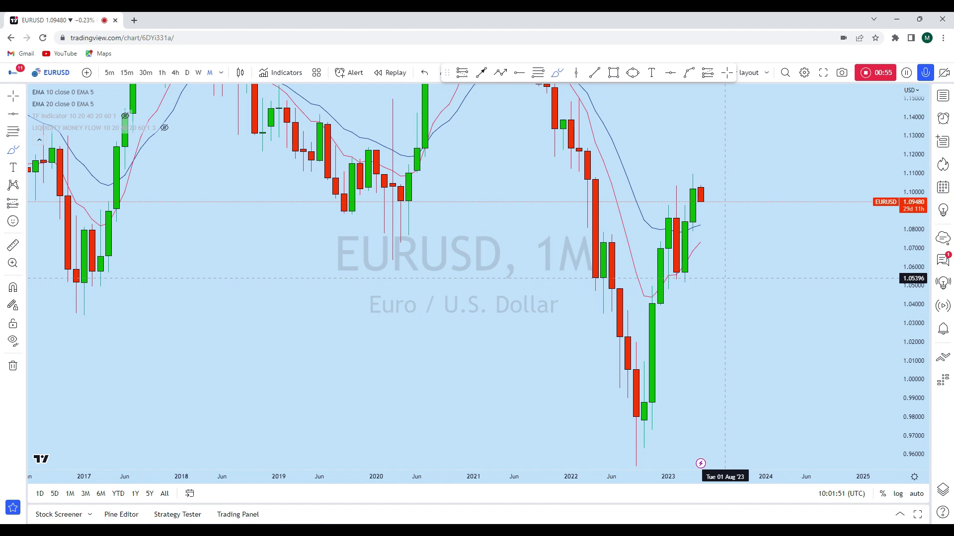
Step: Place a horizontal line at 1.07858 on the monthly chart
scroll(725, 278, up, 2)
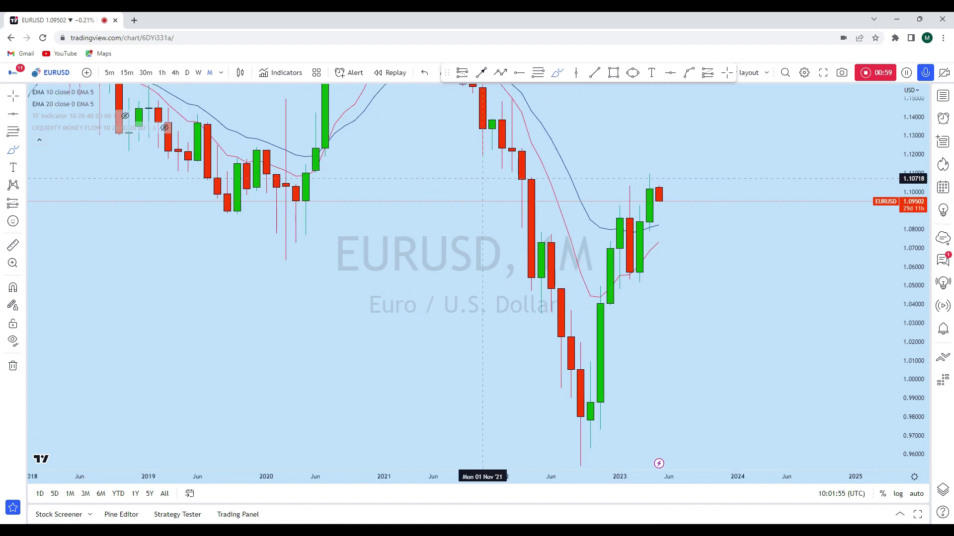
scroll(433, 173, down, 2)
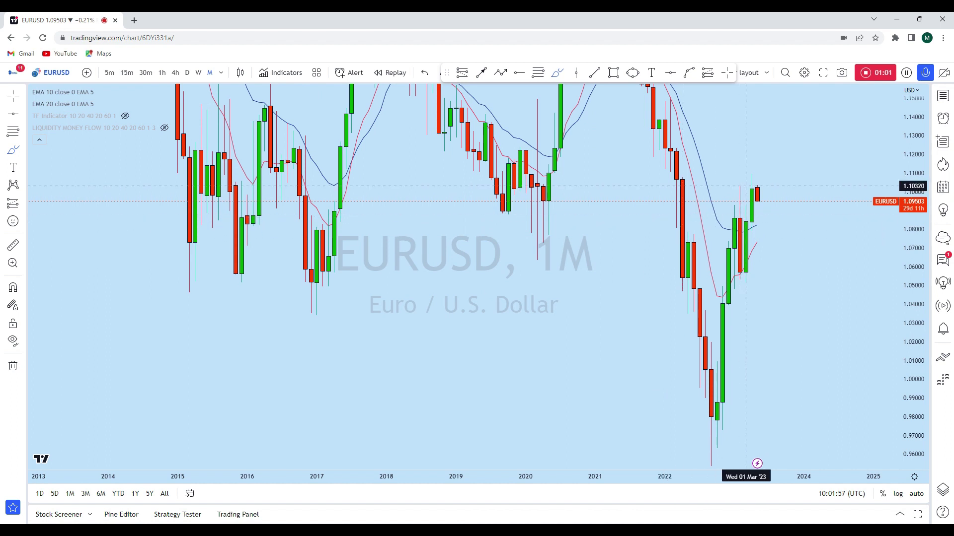
scroll(745, 188, up, 2)
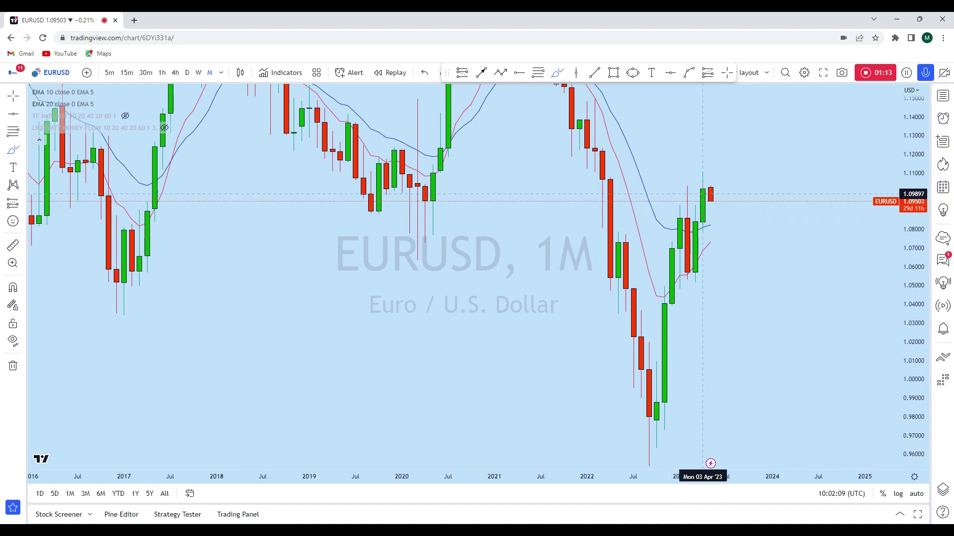
click(670, 74)
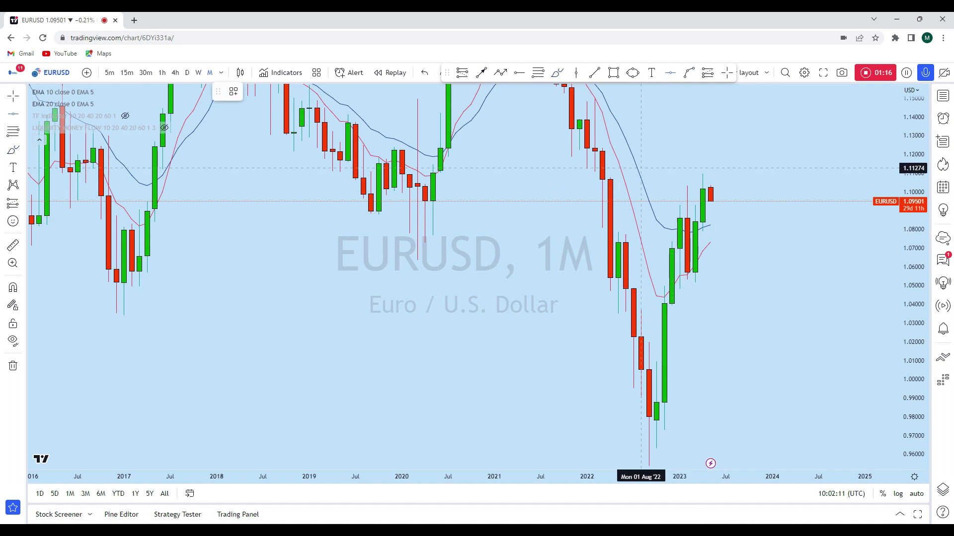
click(502, 232)
drag(841, 278, 830, 294)
Step: Switch the chart to the weekly timeframe and frame the move from the 2022 low to the latest candles
click(198, 73)
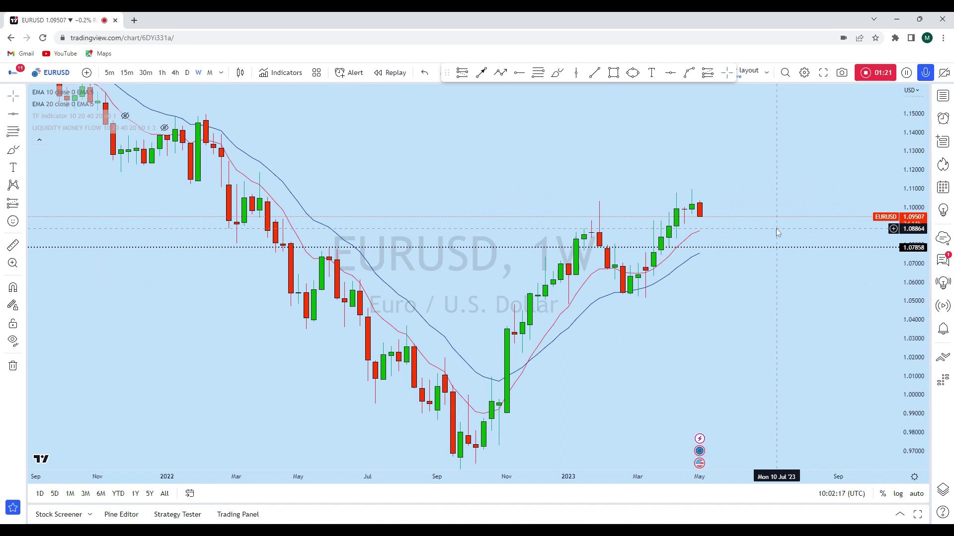
scroll(777, 229, down, 2)
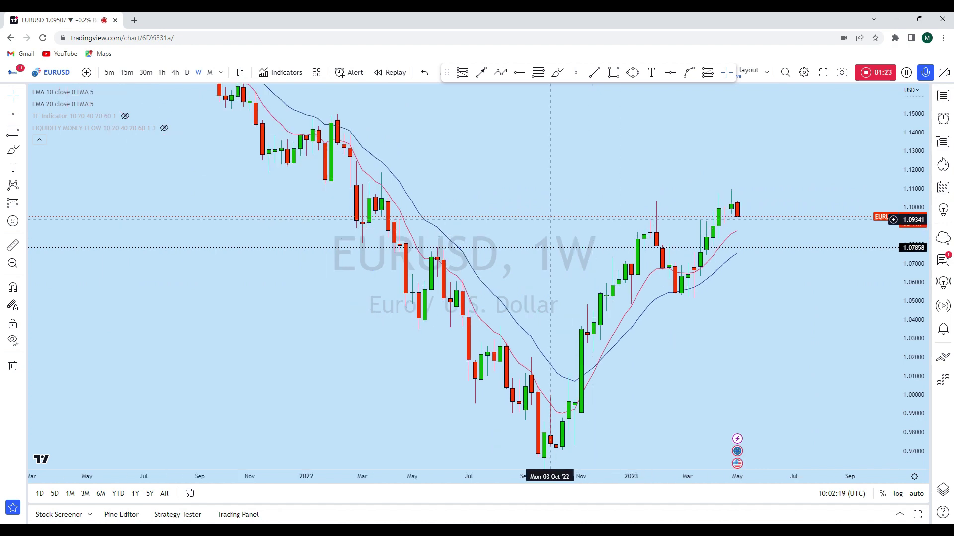
scroll(682, 164, down, 3)
scroll(795, 330, up, 3)
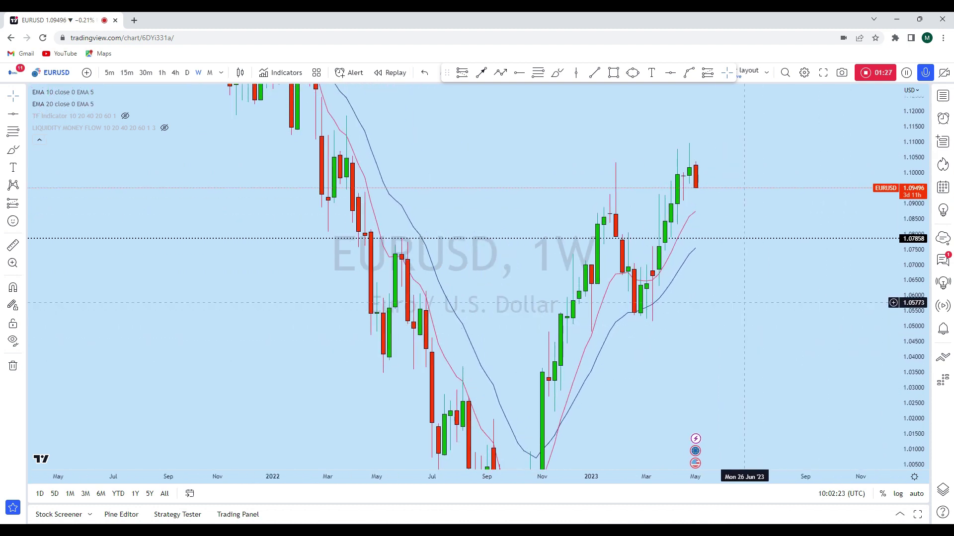
Step: Mark the area beneath the early-2023 weekly lows with the brush, and undo the stroke
click(557, 75)
click(598, 316)
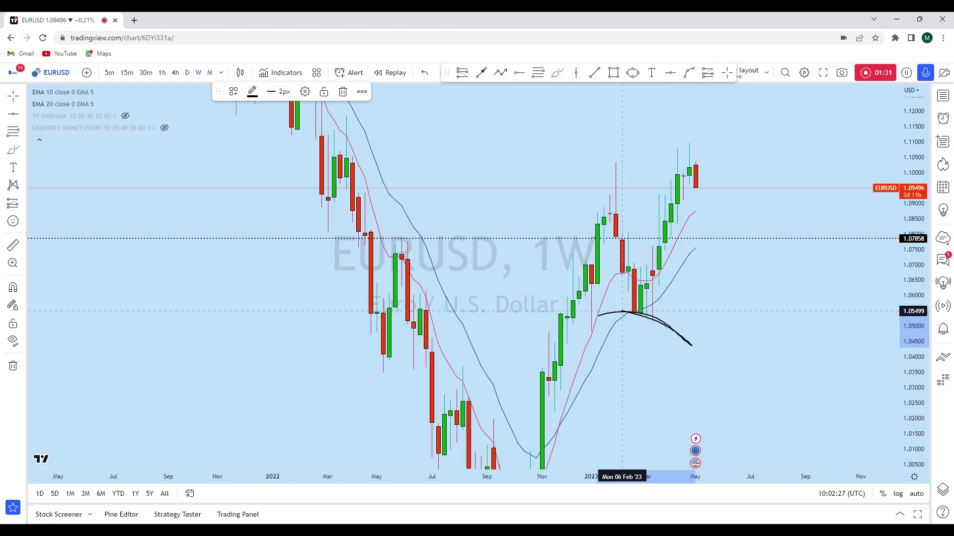
click(424, 73)
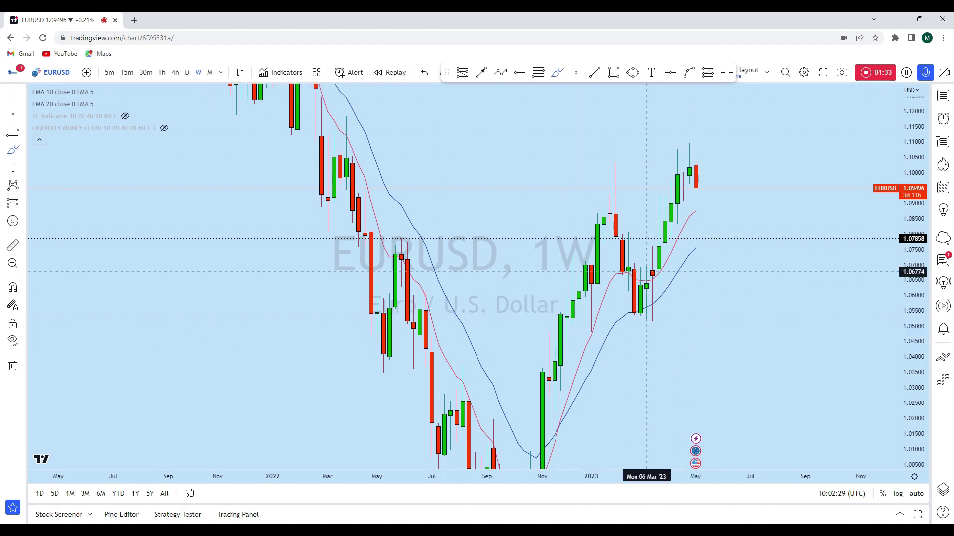
Step: Circle the March 2023 weekly lows and trace the rise from them with the brush, and undo the strokes
scroll(654, 325, up, 1)
mouse_move(653, 329)
mouse_down()
mouse_move(611, 311)
mouse_move(609, 319)
mouse_move(646, 334)
mouse_move(628, 317)
mouse_move(661, 139)
mouse_up()
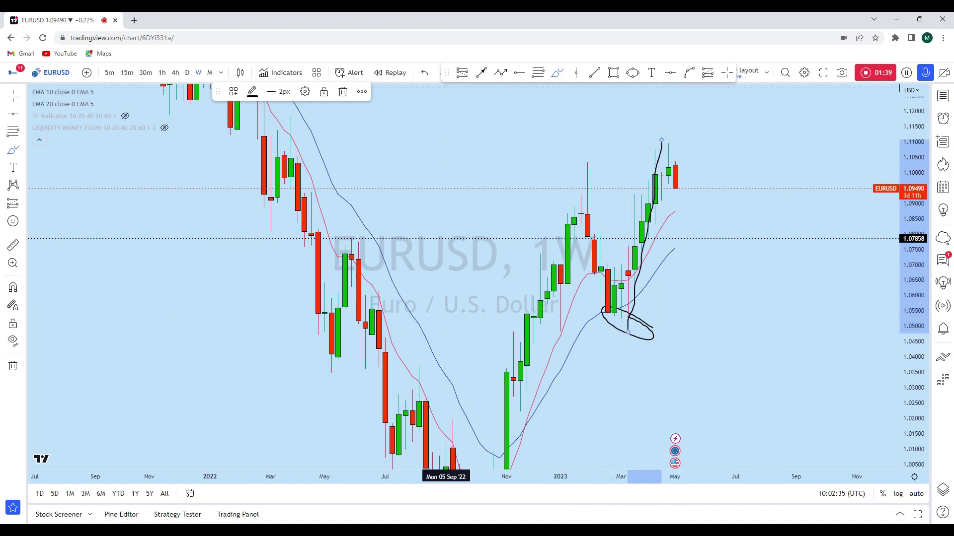
click(426, 74)
mouse_move(622, 326)
mouse_down()
mouse_move(661, 137)
mouse_move(675, 190)
mouse_up()
click(429, 74)
Step: Mark the most recent weekly candles and circle the lower wick below the April 2023 high with the brush, and undo the marks
scroll(749, 223, up, 1)
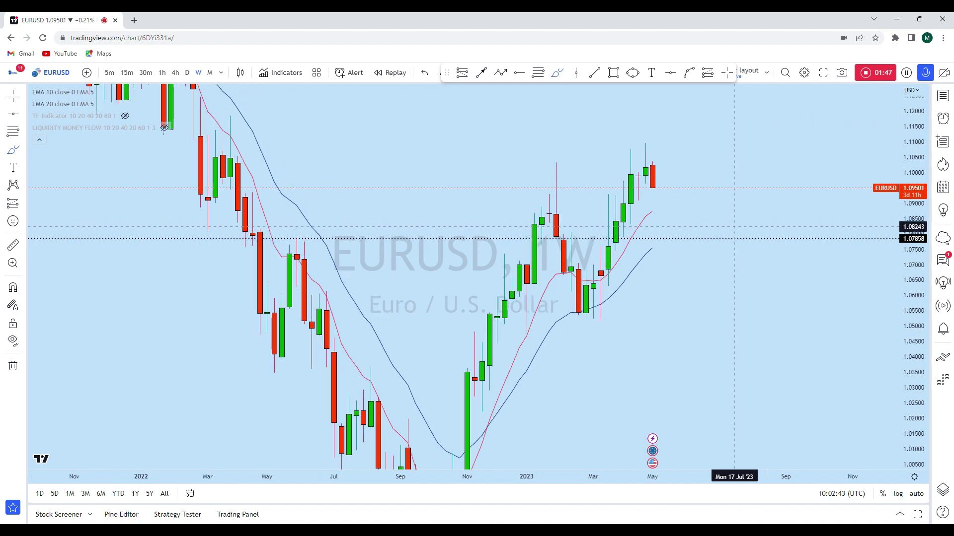
drag(652, 185, 652, 172)
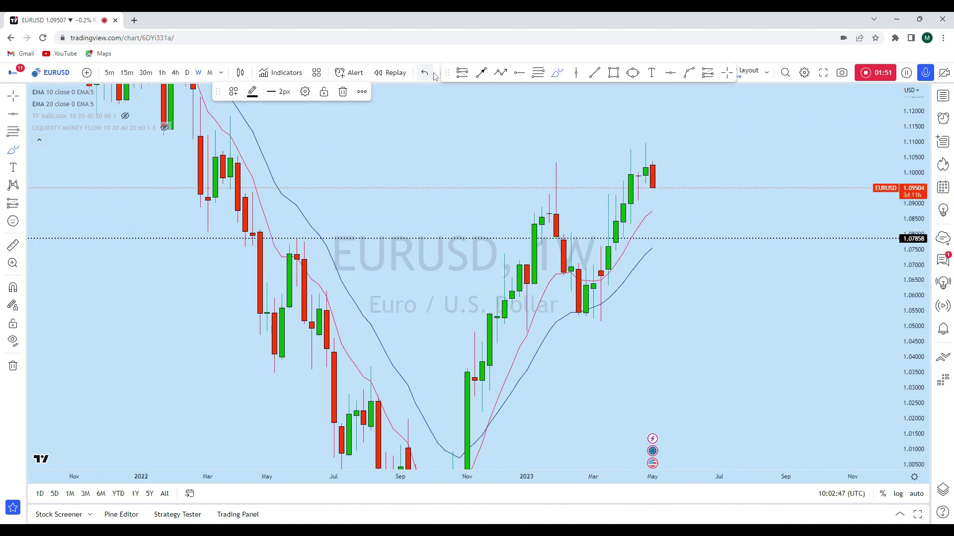
scroll(628, 183, up, 1)
mouse_move(574, 180)
mouse_down()
mouse_move(578, 204)
mouse_move(591, 189)
mouse_up()
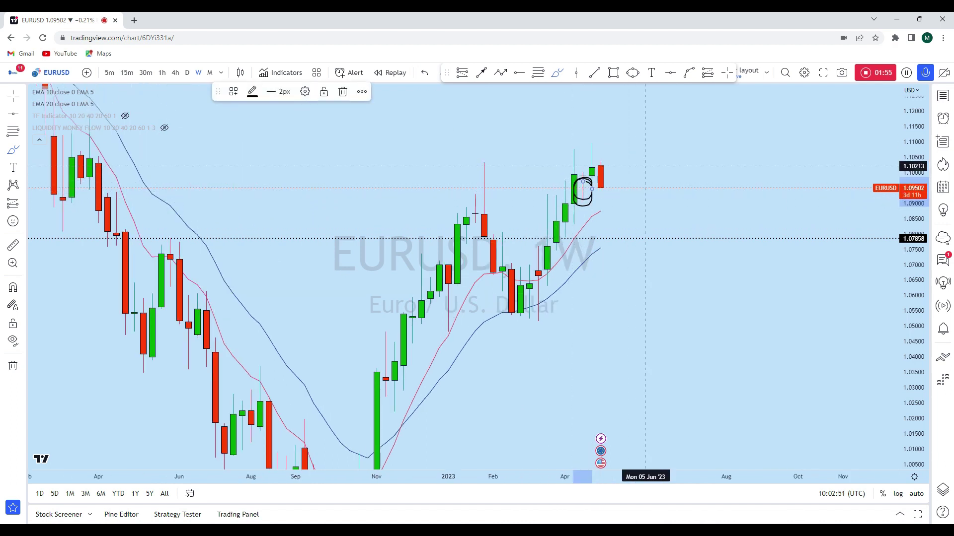
click(424, 73)
Step: Sketch a projected decline from the current weekly candle to below the horizontal line with the brush, and undo it
scroll(781, 298, down, 2)
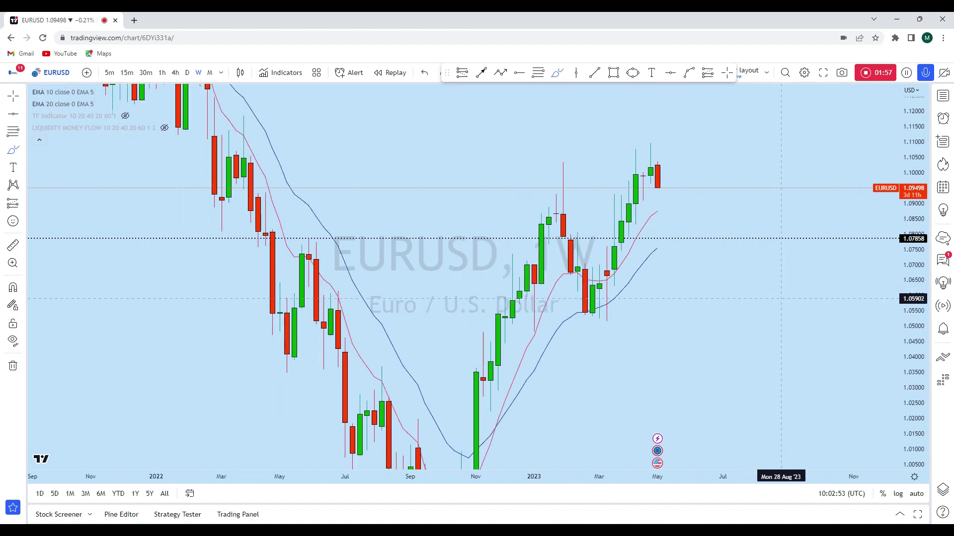
scroll(788, 269, up, 1)
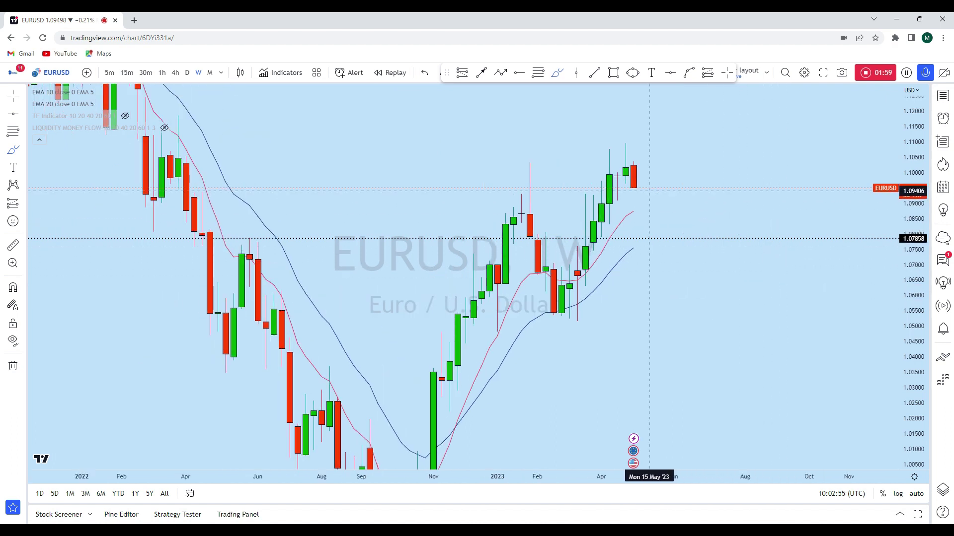
drag(633, 187, 650, 256)
click(424, 72)
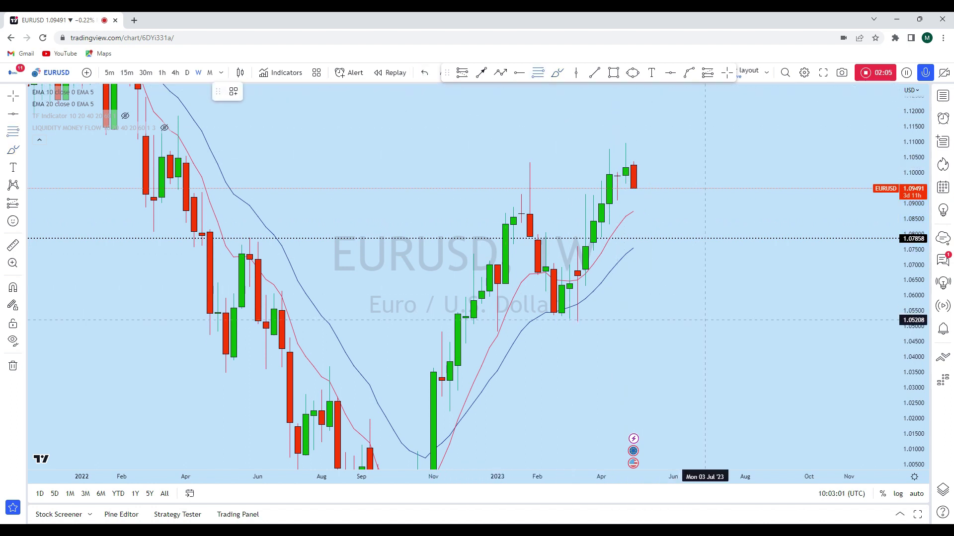
Step: Draw a Fibonacci retracement from 1.05176 to 1.10972 and place a horizontal line at 1.08744, along its 0.382 level
click(705, 321)
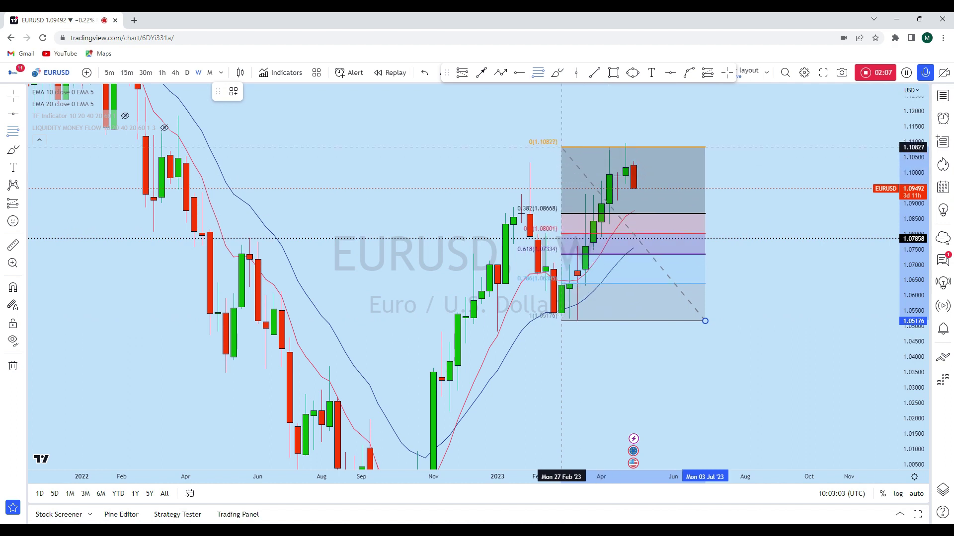
click(553, 142)
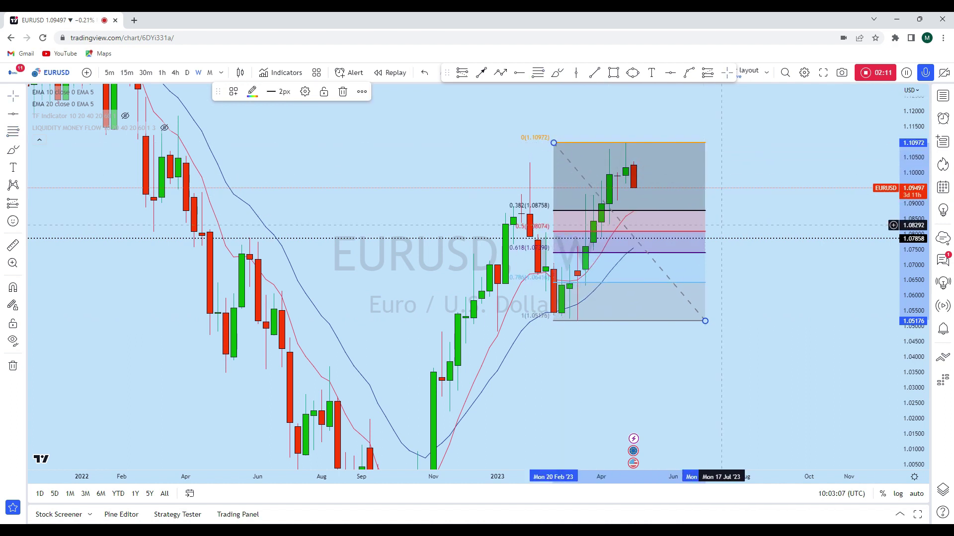
click(670, 73)
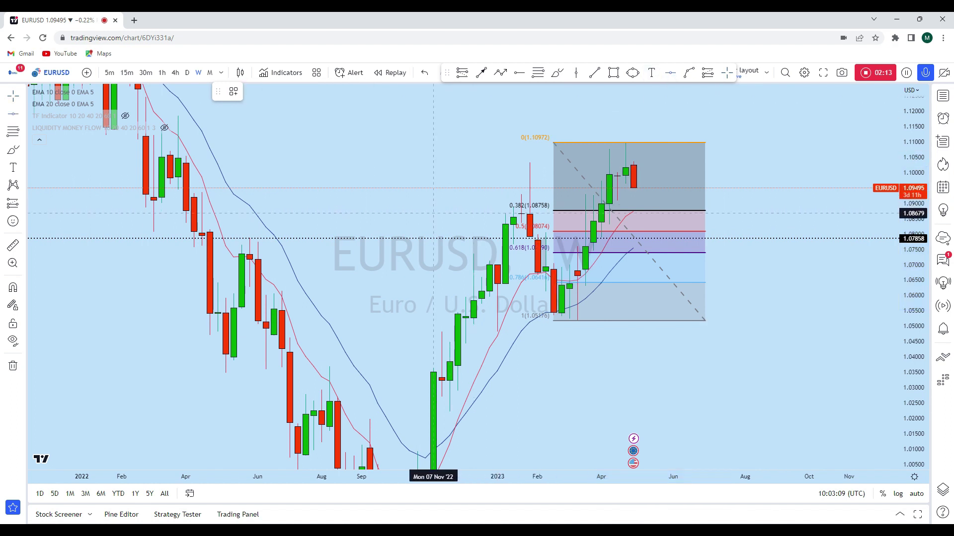
click(426, 211)
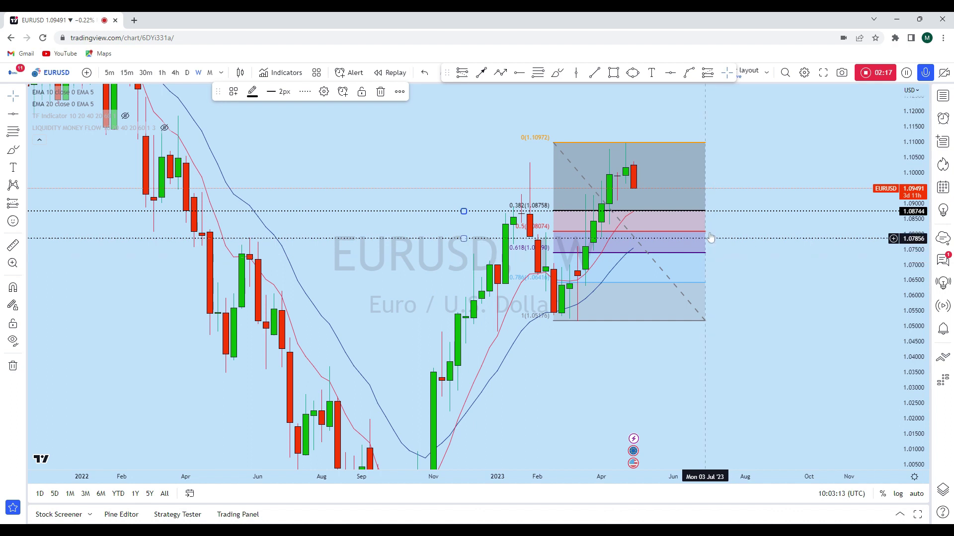
Step: Delete the Fibonacci retracement and move the lower horizontal line up to 1.08017
click(707, 148)
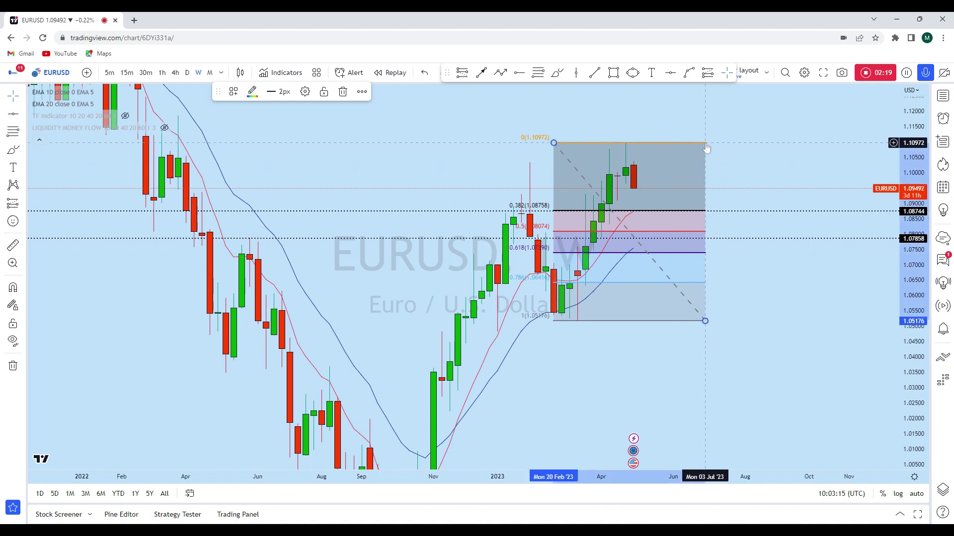
key(Delete)
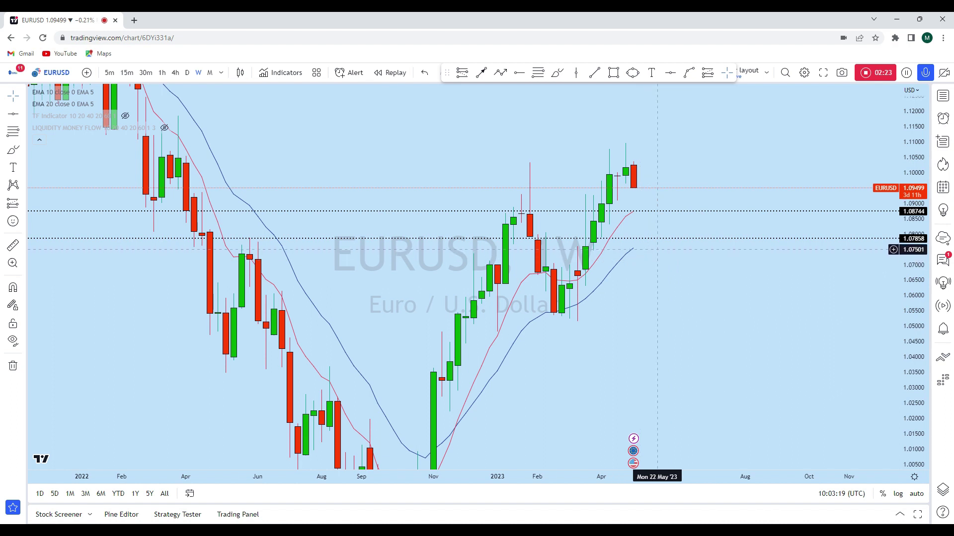
drag(662, 243, 668, 233)
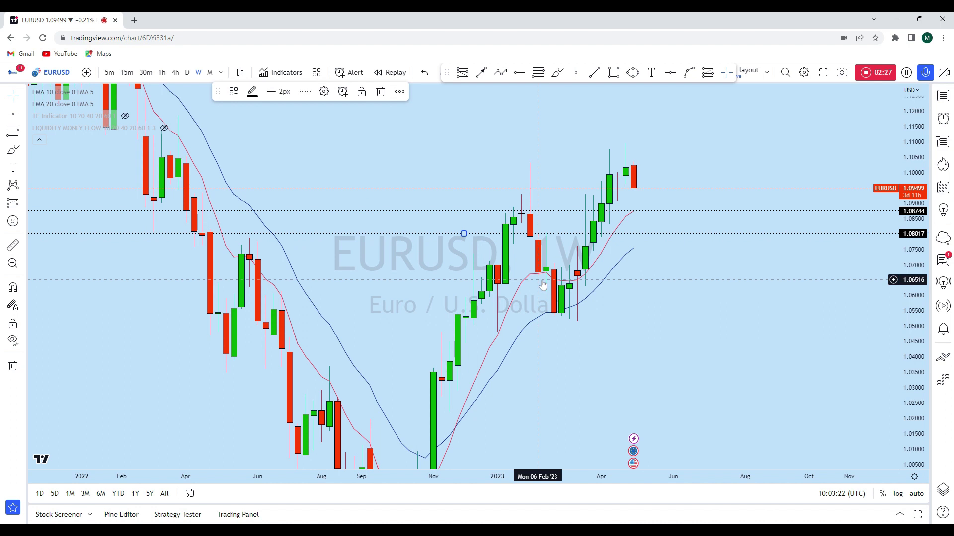
Step: Trace the weekly swings from the early-2023 high through the March low down to the lower line with the brush, and undo the strokes
click(557, 72)
mouse_move(521, 205)
mouse_down()
mouse_move(531, 281)
mouse_move(554, 246)
mouse_move(560, 320)
mouse_move(617, 159)
mouse_move(634, 222)
mouse_up()
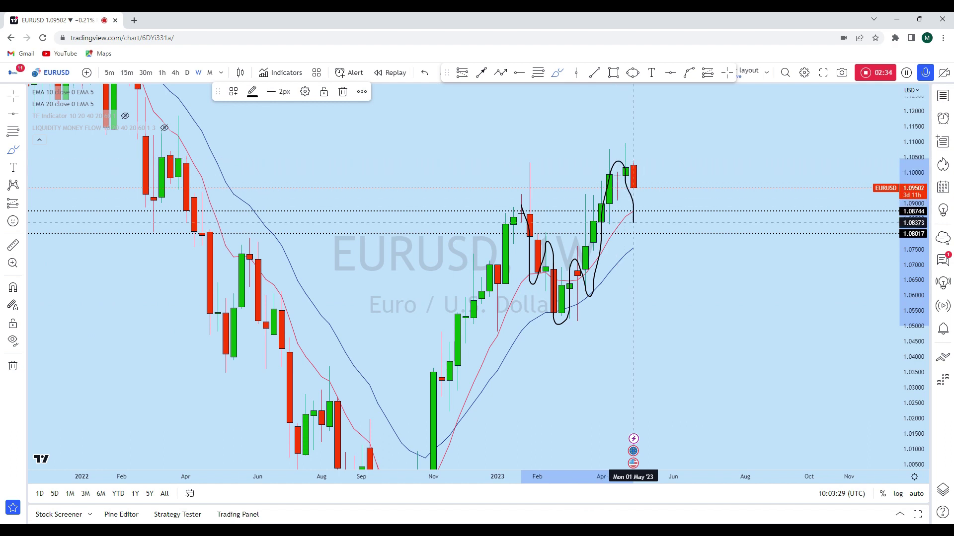
click(425, 73)
mouse_move(539, 234)
mouse_down()
mouse_move(553, 232)
mouse_move(546, 238)
mouse_up()
drag(633, 230, 633, 233)
click(424, 73)
click(425, 72)
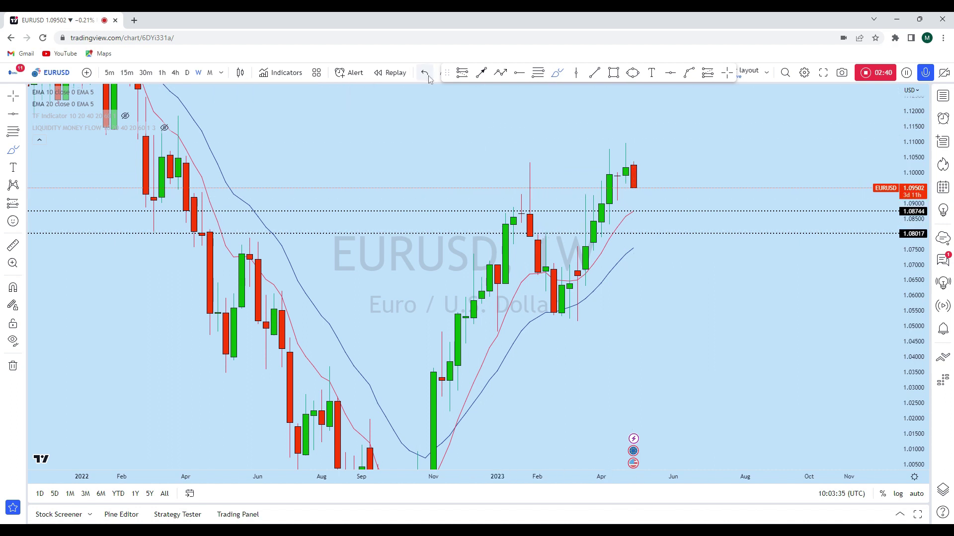
Step: Switch the chart to the daily timeframe and frame the price action from November 2022 to May 2023
click(186, 72)
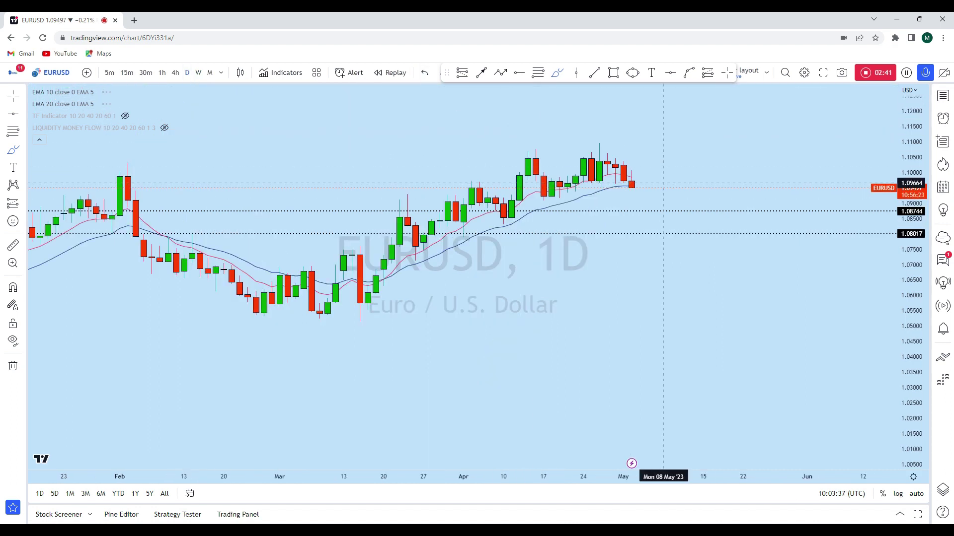
scroll(720, 348, up, 3)
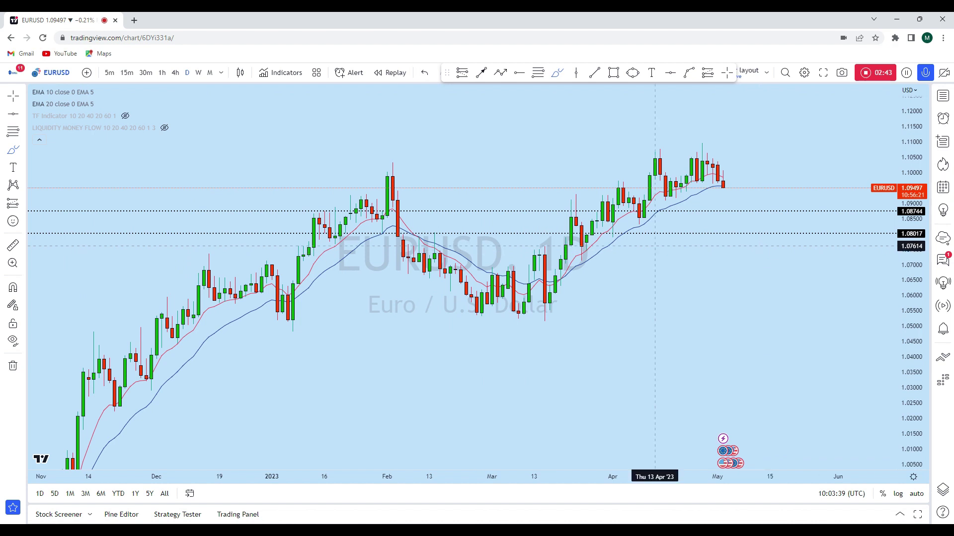
Step: Draw a trend line under the daily lows from 27 March 2023 at about 1.0743 up past the latest candles to about 1.1047
scroll(705, 278, up, 2)
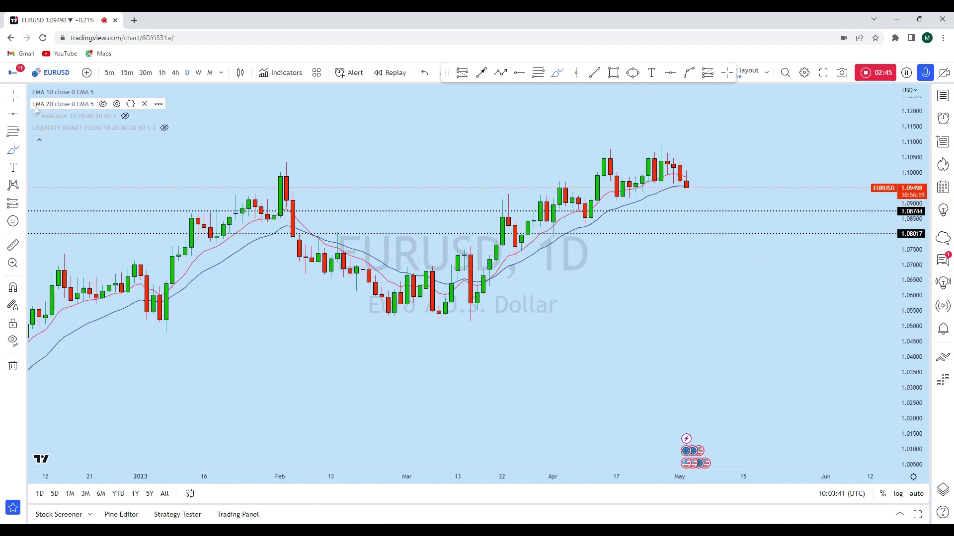
drag(815, 145, 790, 199)
drag(911, 429, 839, 217)
drag(725, 195, 755, 224)
scroll(751, 222, up, 2)
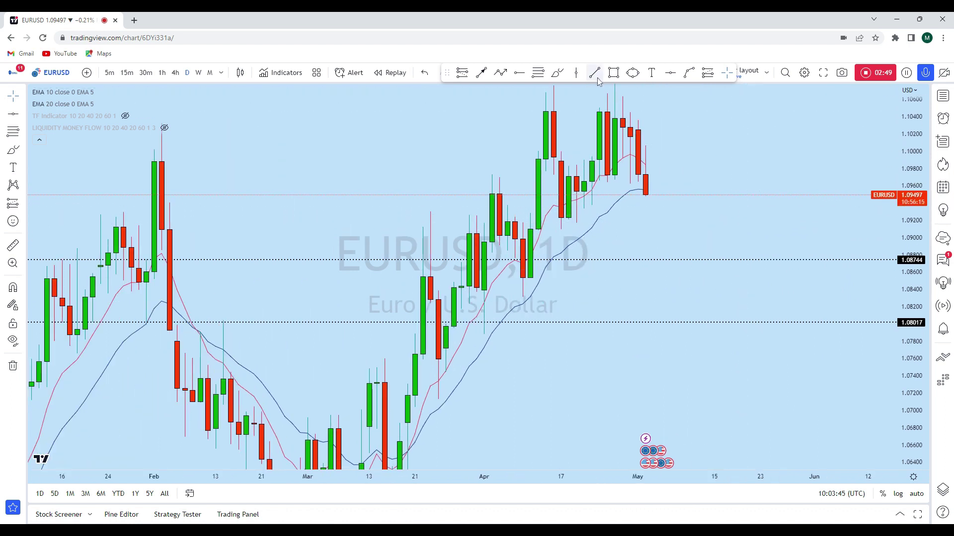
key(alt+t)
click(446, 373)
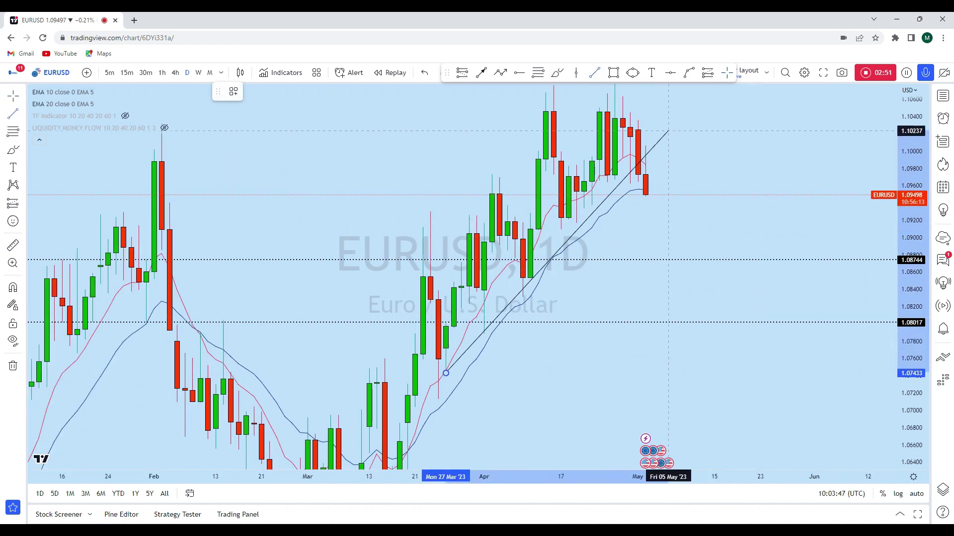
click(675, 110)
scroll(660, 129, up, 3)
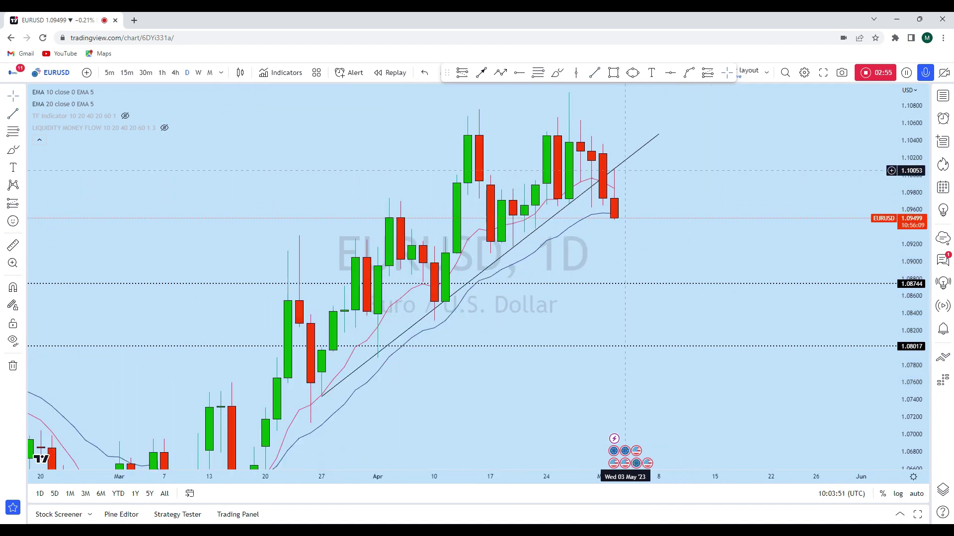
Step: Mark the trend line's touches and the latest rejection on the daily chart with the brush, and undo the strokes
click(563, 73)
drag(456, 302, 444, 299)
drag(524, 239, 503, 244)
drag(606, 173, 614, 174)
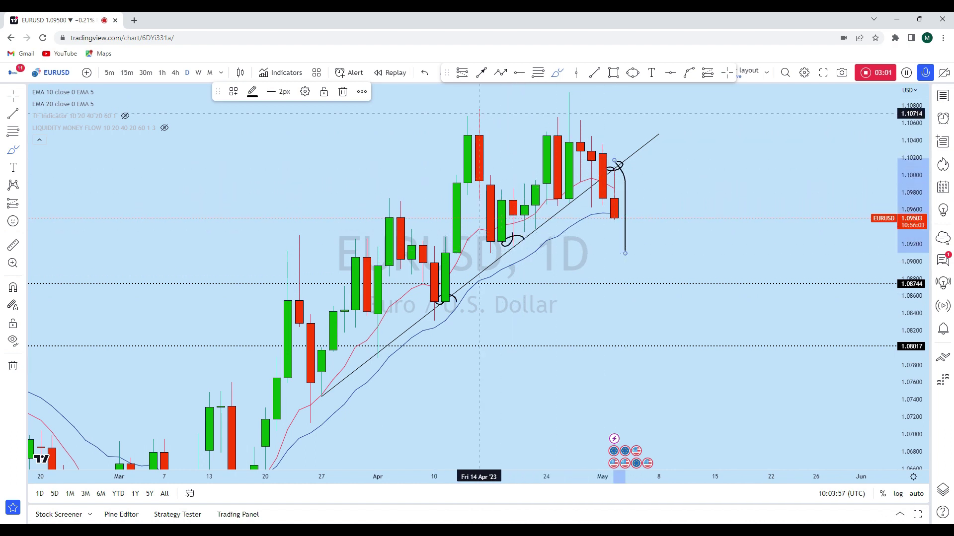
click(424, 73)
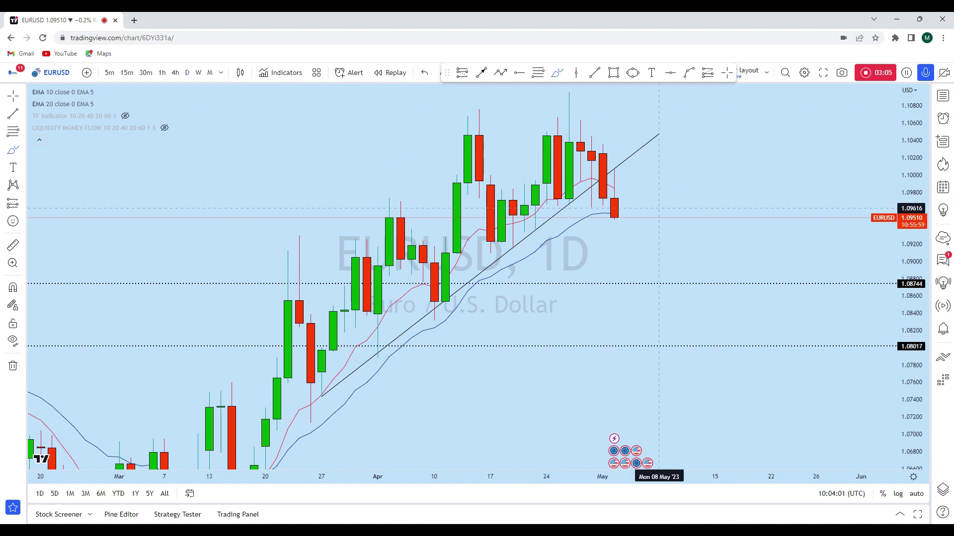
Step: Circle the trend line retest and sketch a projected decline to the 1.08017 line with the brush, and undo the strokes
scroll(661, 225, down, 1)
scroll(661, 230, up, 1)
mouse_move(606, 160)
mouse_down()
mouse_move(610, 173)
mouse_move(625, 174)
mouse_move(617, 242)
mouse_move(661, 344)
mouse_up()
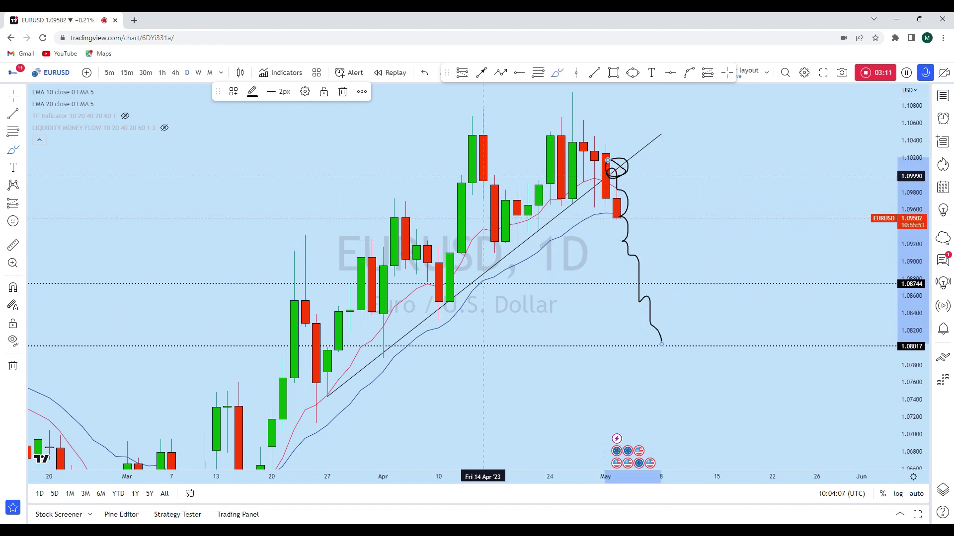
click(424, 72)
Step: Switch the chart to the 4-hour timeframe and circle the price touches along the trend line with the brush
click(175, 73)
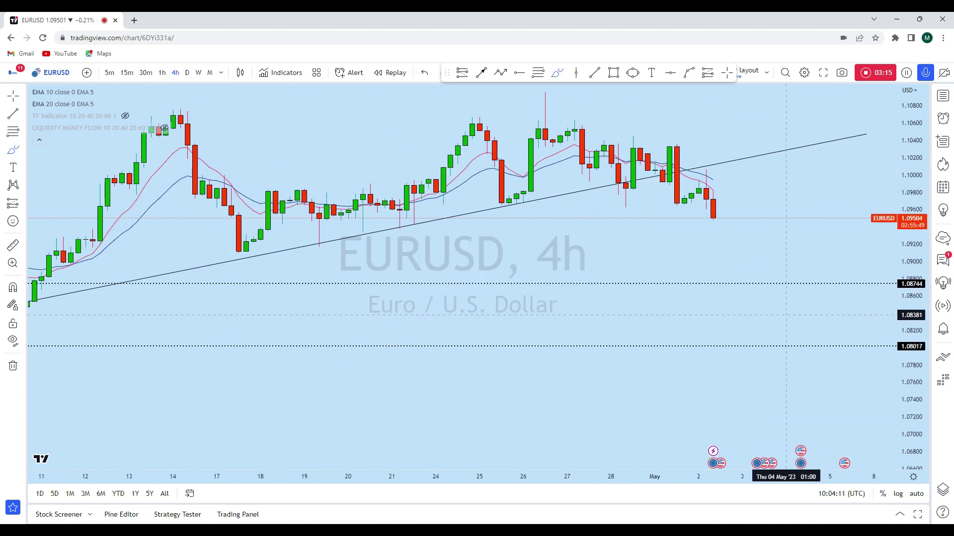
scroll(786, 315, down, 5)
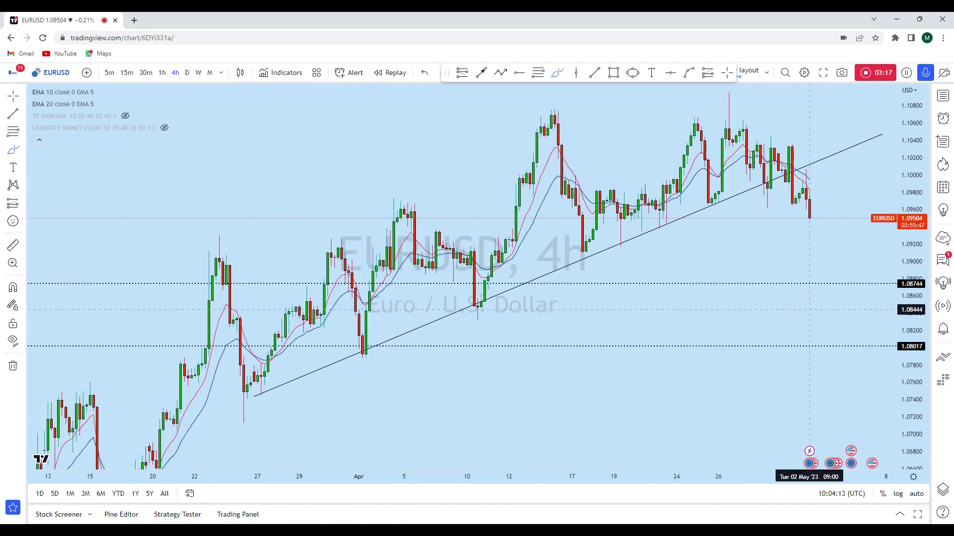
drag(356, 348, 365, 349)
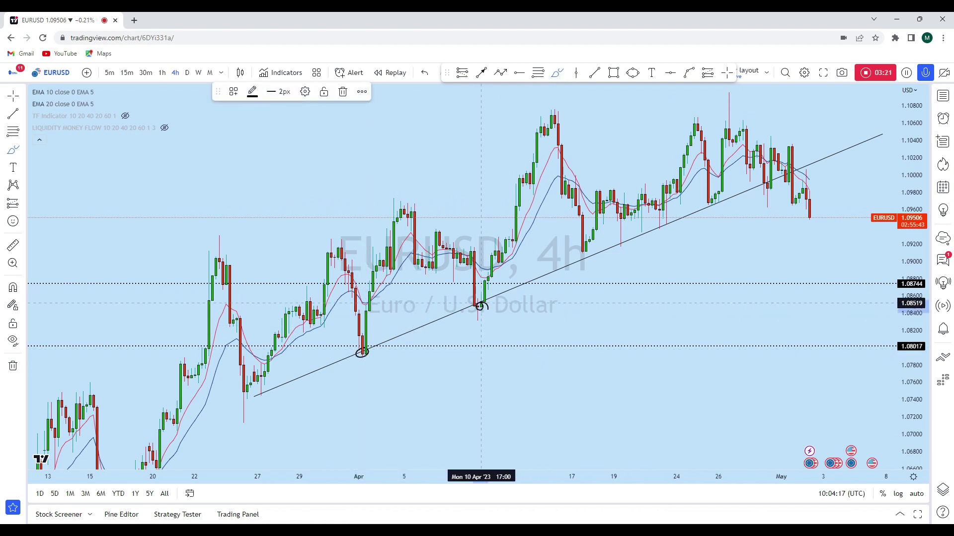
drag(621, 241, 627, 245)
drag(720, 200, 704, 195)
scroll(787, 182, up, 3)
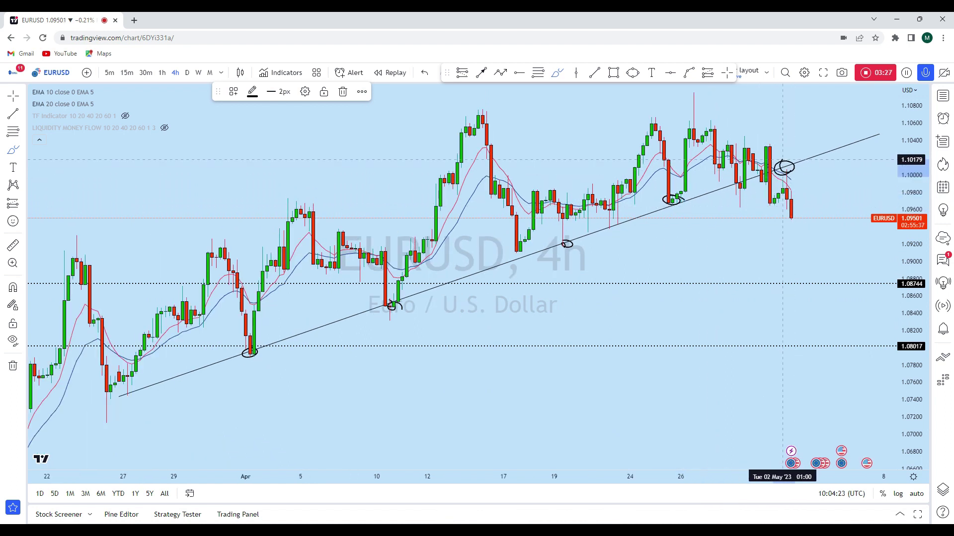
Step: Undo the brush circles made after the one at the early-April low
click(425, 73)
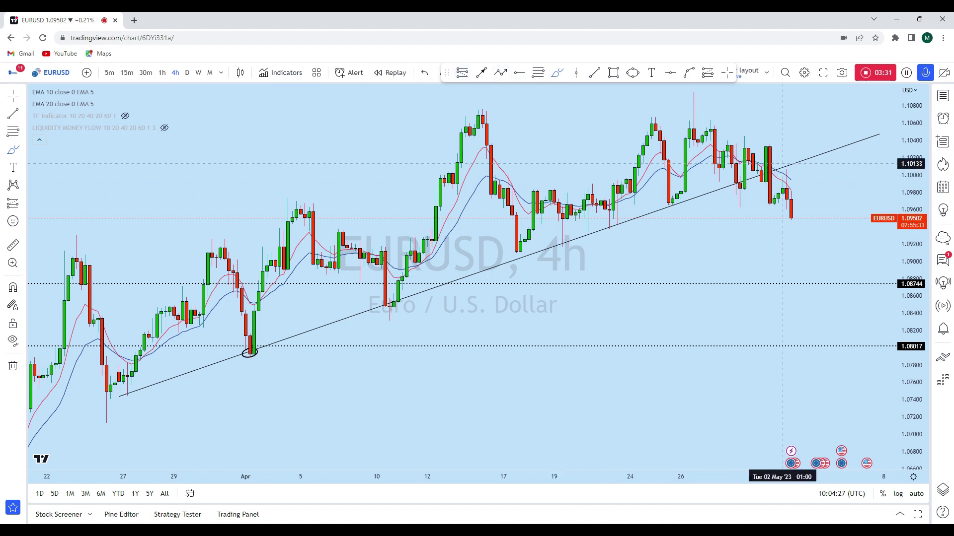
click(424, 73)
click(425, 73)
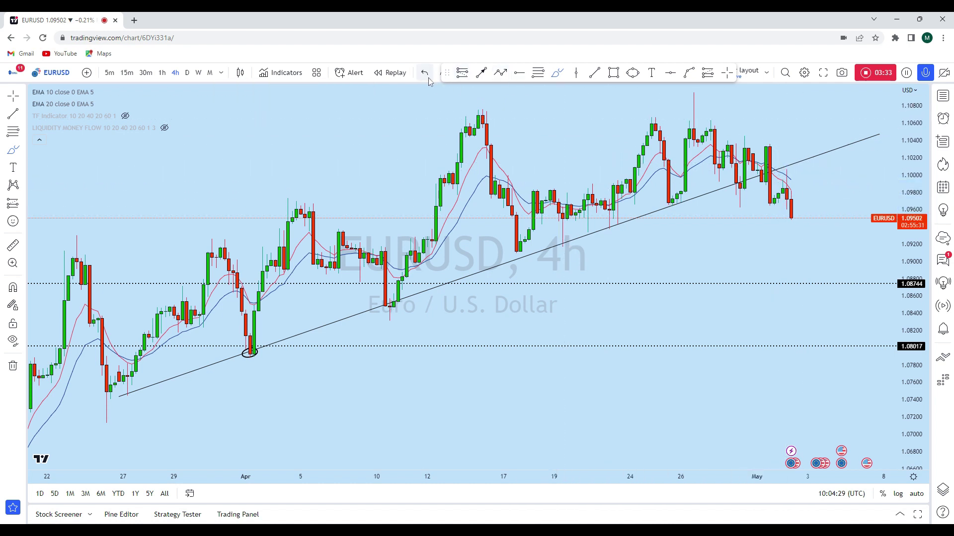
Step: Examine the recent price action around the trend line on the 4-hour and daily charts, ending on the 4-hour timeframe
click(14, 102)
drag(723, 260, 639, 312)
scroll(656, 312, up, 2)
drag(909, 335, 908, 194)
scroll(745, 207, up, 3)
scroll(681, 257, up, 2)
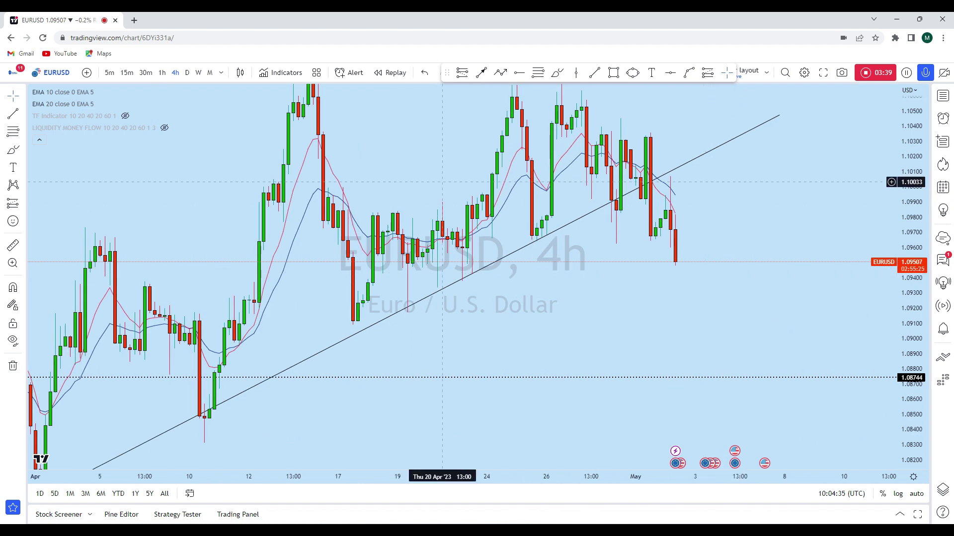
click(186, 73)
scroll(805, 198, up, 1)
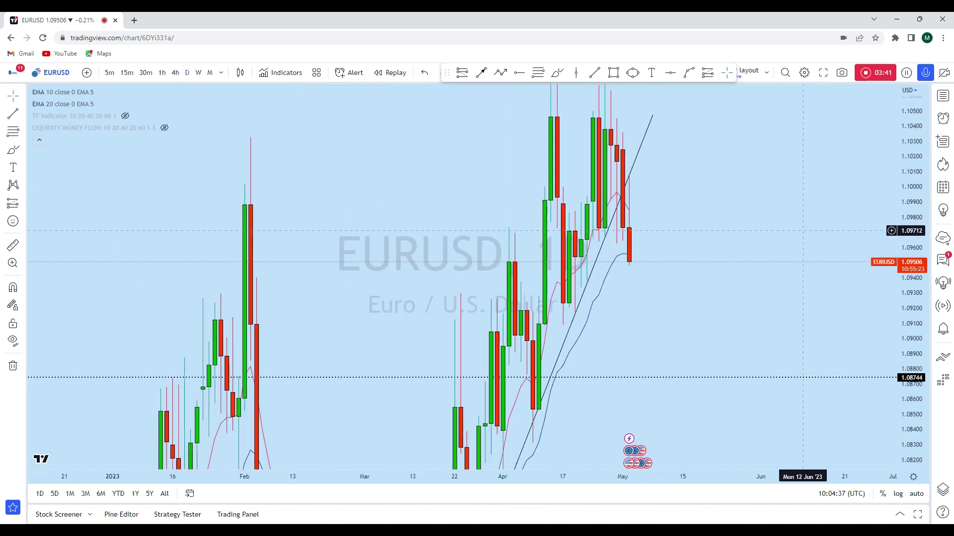
scroll(631, 276, up, 1)
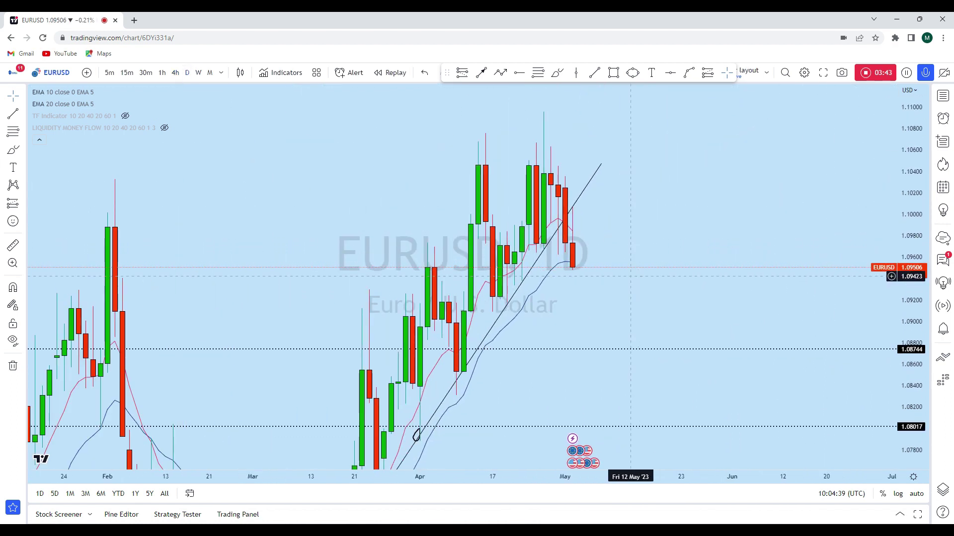
scroll(631, 276, down, 1)
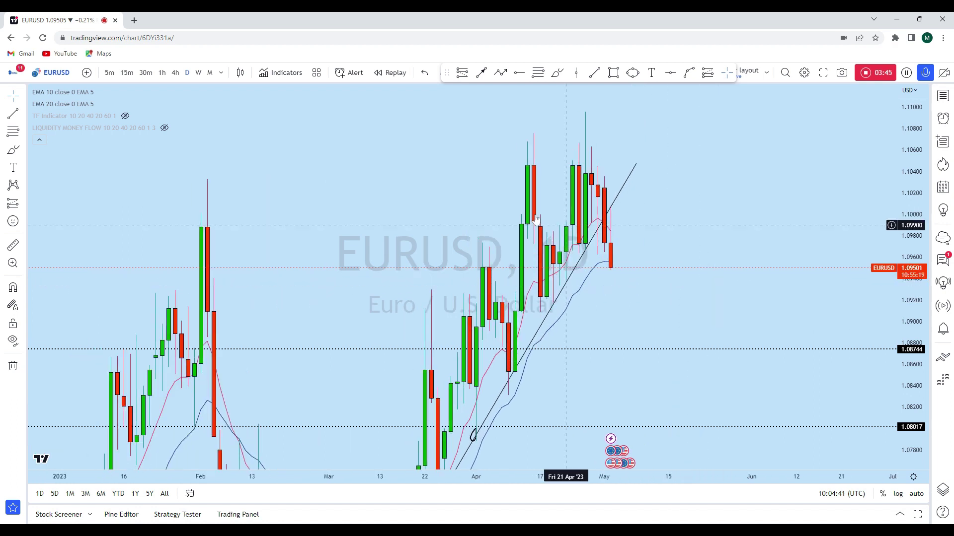
scroll(760, 195, down, 4)
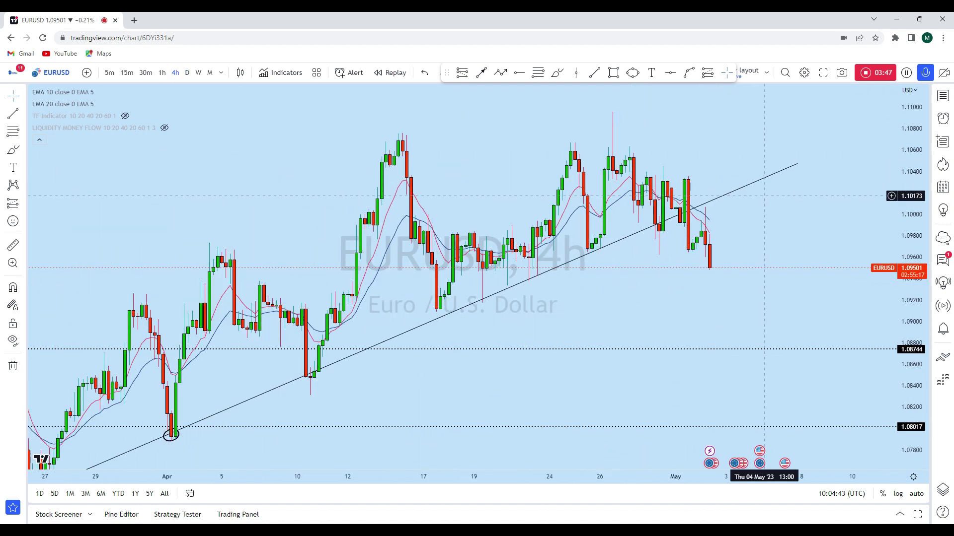
Step: Trace the recent 4-hour highs and the break and retest of the trend line with the brush, and undo the strokes
click(555, 73)
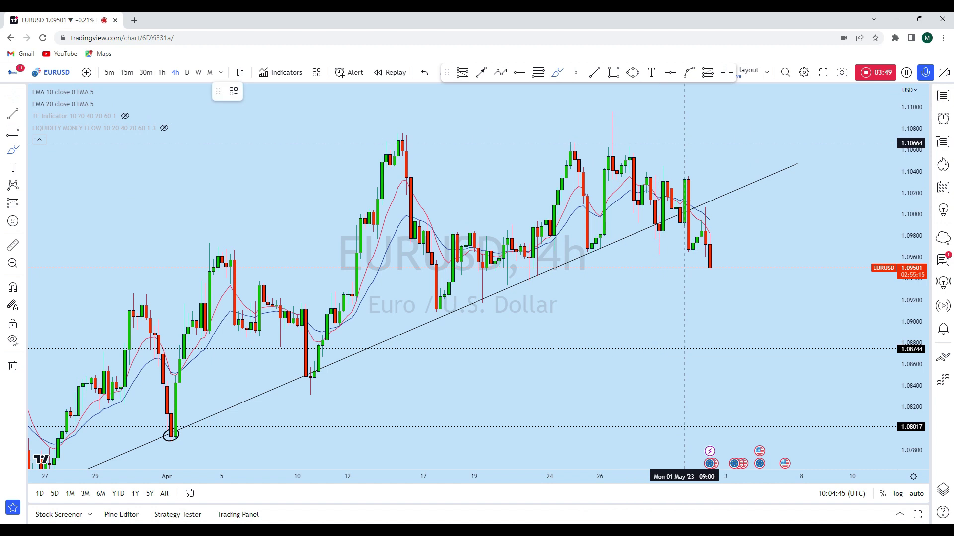
mouse_move(676, 182)
mouse_down()
mouse_move(697, 173)
mouse_move(667, 175)
mouse_move(673, 155)
mouse_move(695, 172)
mouse_move(692, 290)
mouse_up()
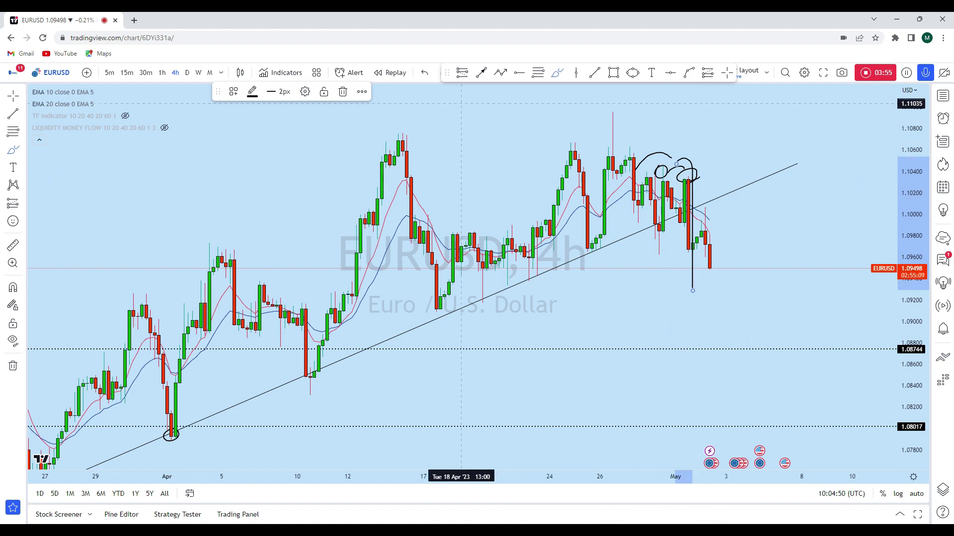
click(426, 73)
click(426, 74)
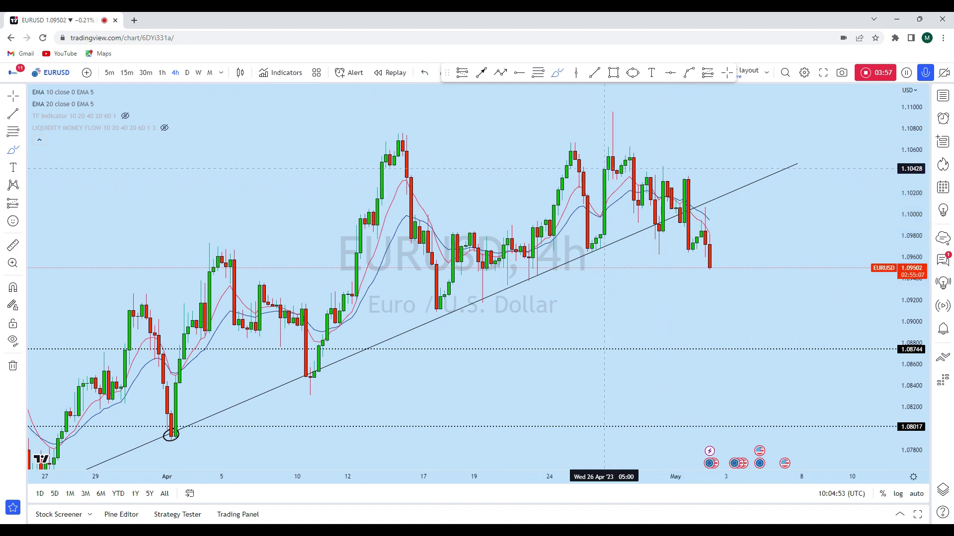
mouse_move(692, 177)
mouse_down()
mouse_move(688, 246)
mouse_move(713, 202)
mouse_up()
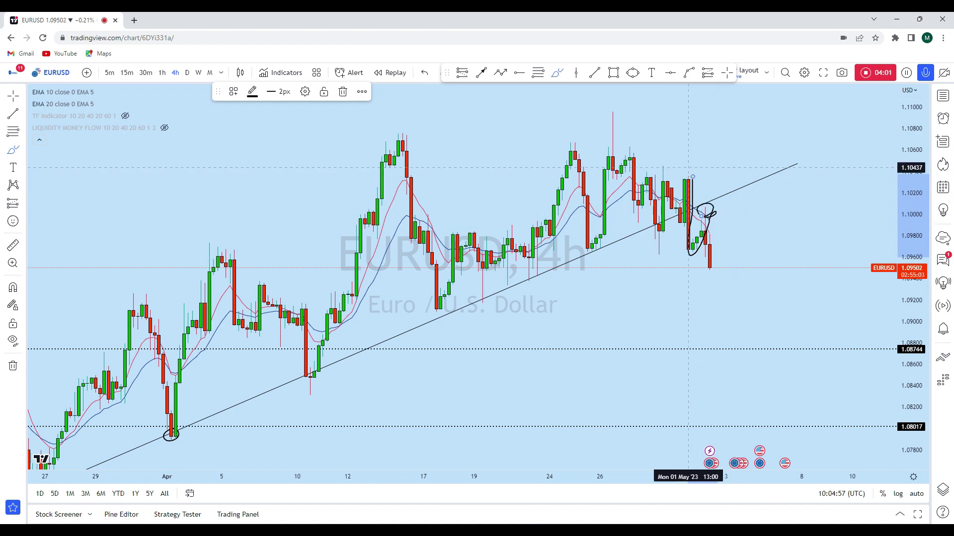
click(427, 76)
Step: Check the daily timeframe, return to 4-hour, and brush over the latest drop from the trend line, undoing the stroke
click(187, 73)
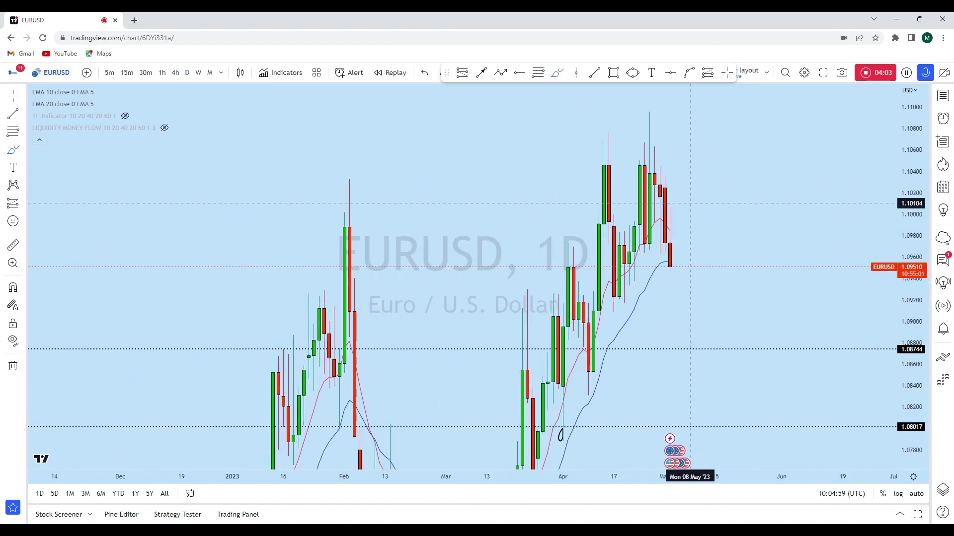
click(175, 72)
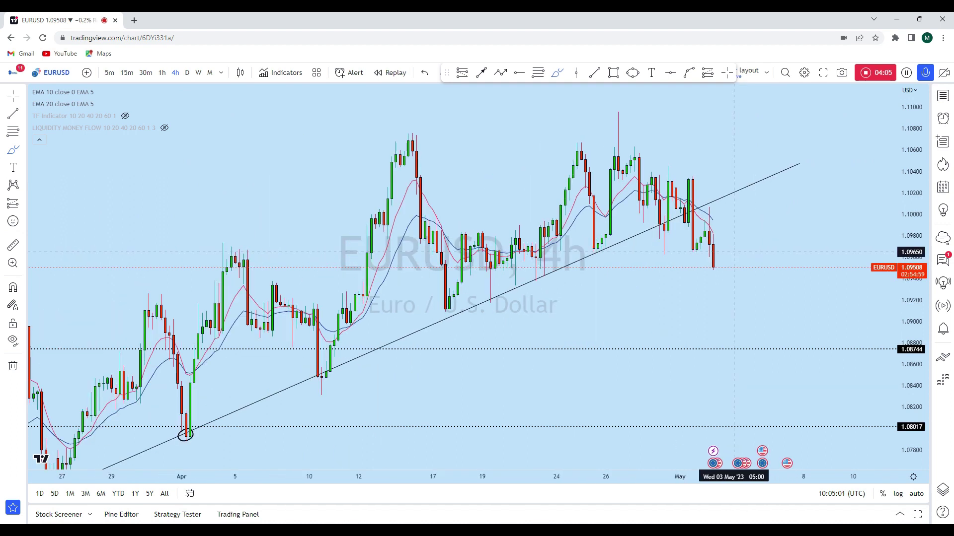
click(709, 257)
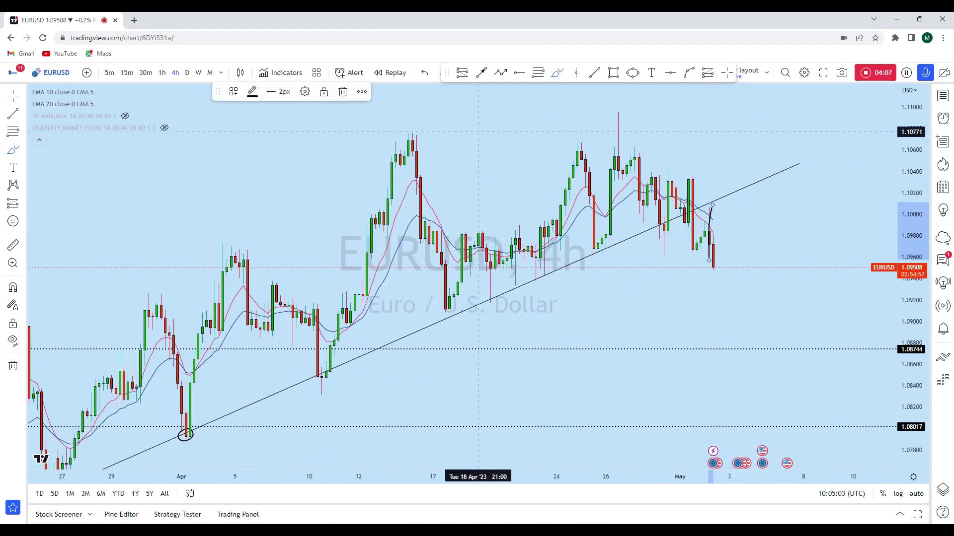
click(425, 73)
Step: Sketch a short pullback beside the latest 4-hour candle with the brush and draw an ellipse around it
scroll(759, 241, up, 1)
scroll(758, 240, up, 1)
mouse_move(689, 242)
mouse_down()
mouse_move(666, 246)
mouse_move(696, 251)
mouse_move(691, 242)
mouse_move(685, 254)
mouse_up()
click(425, 73)
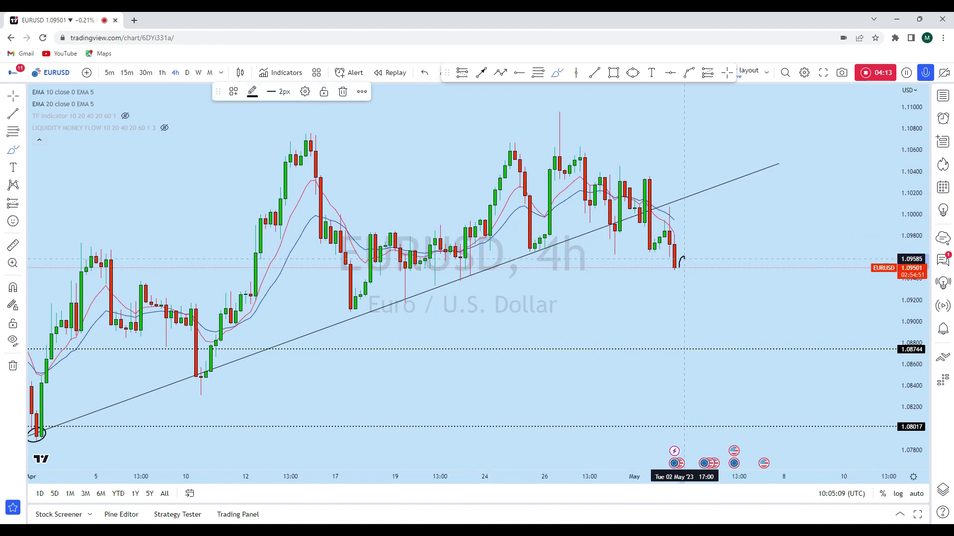
drag(694, 238, 694, 238)
click(634, 74)
click(694, 233)
click(704, 245)
drag(833, 233, 791, 228)
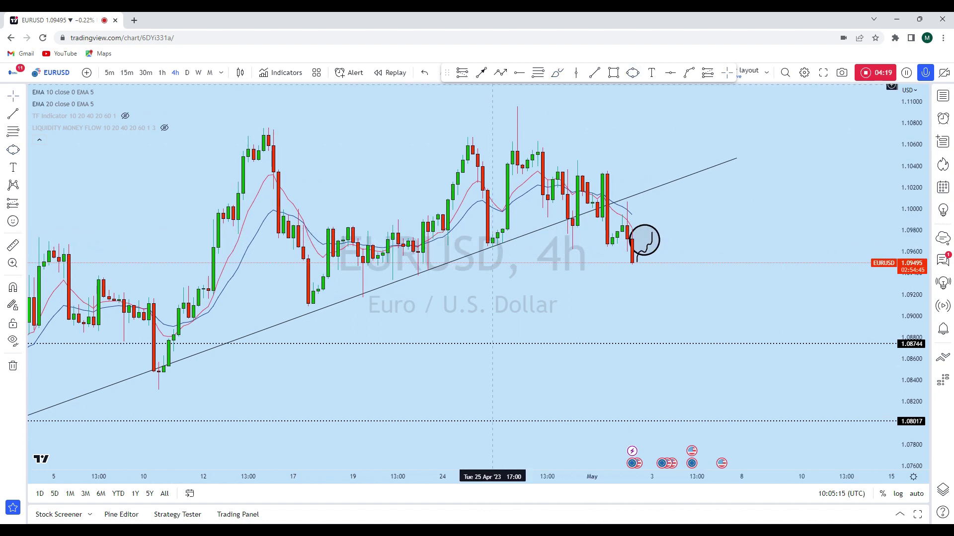